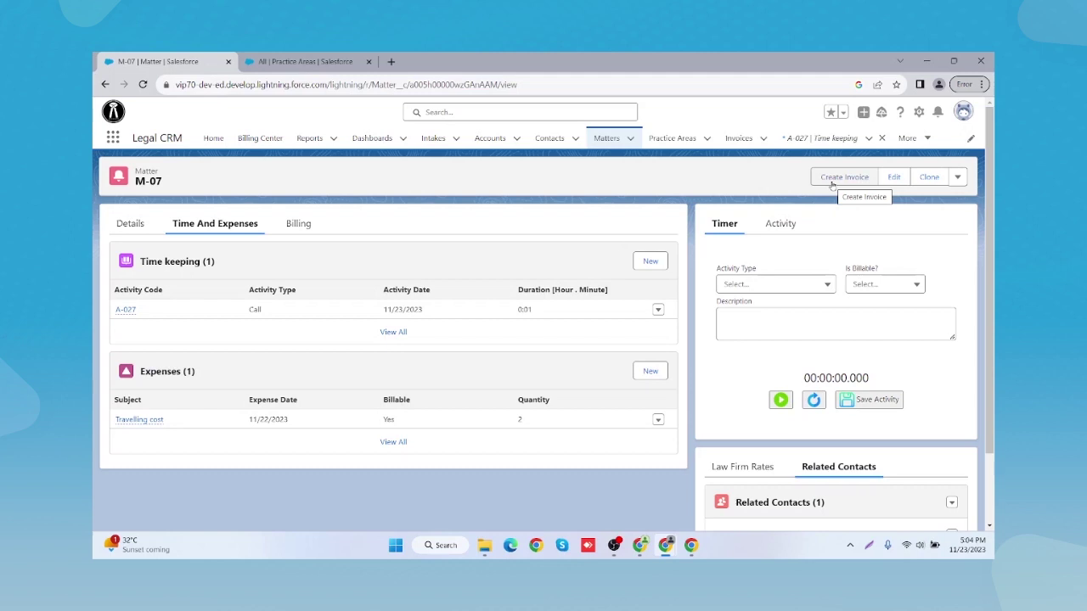
- Start a new invoice from matter M-07 and set its payment terms to Net 15 Days
{"action": "left_click", "coordinate": [832, 183]}
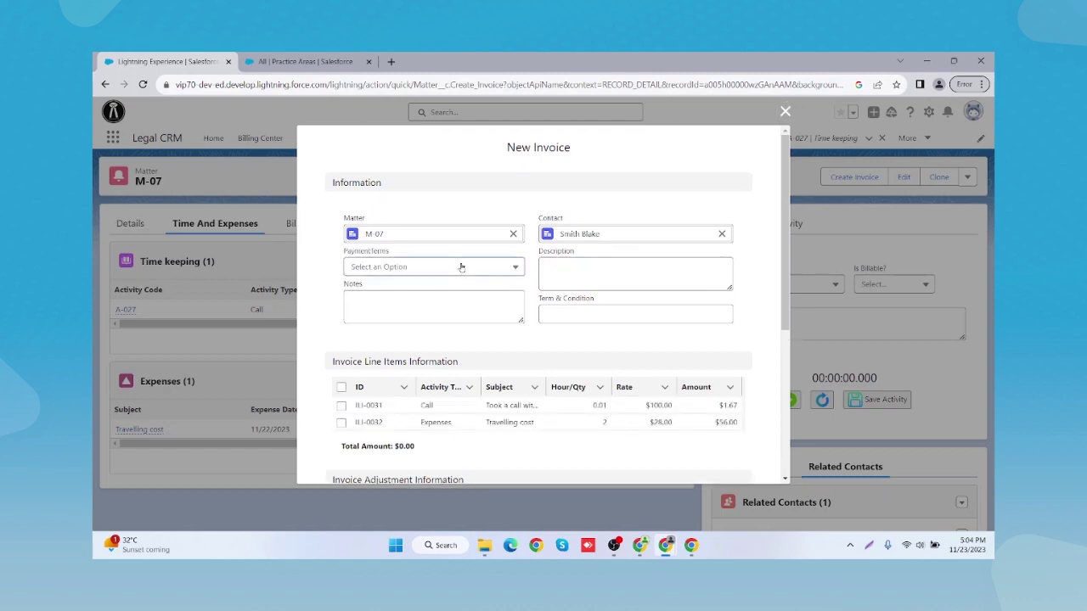
{"action": "left_click", "coordinate": [461, 268]}
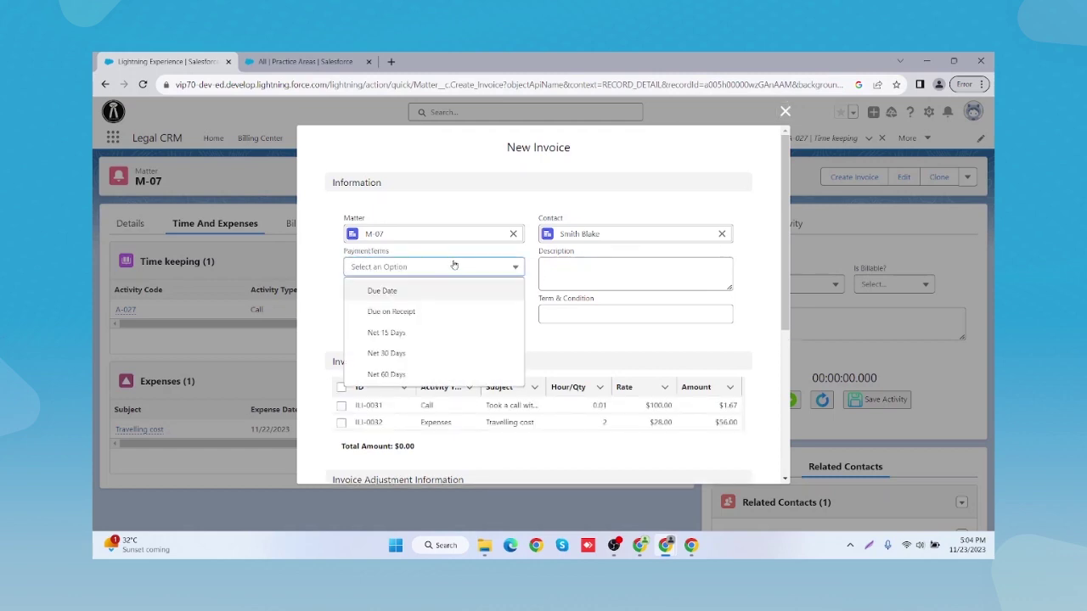
{"action": "left_click", "coordinate": [458, 335]}
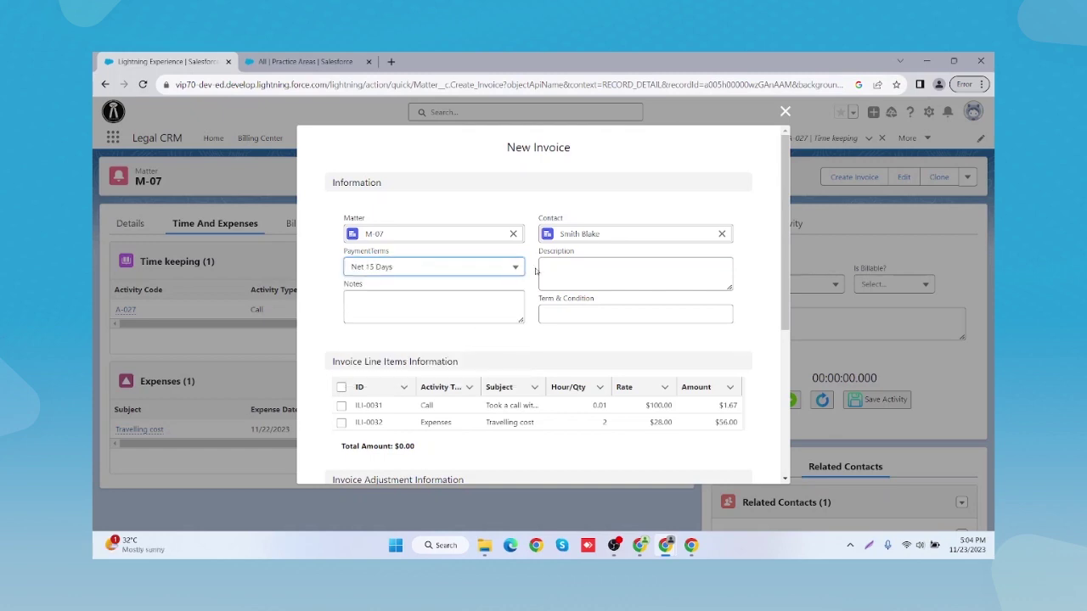
{"action": "left_click", "coordinate": [604, 268]}
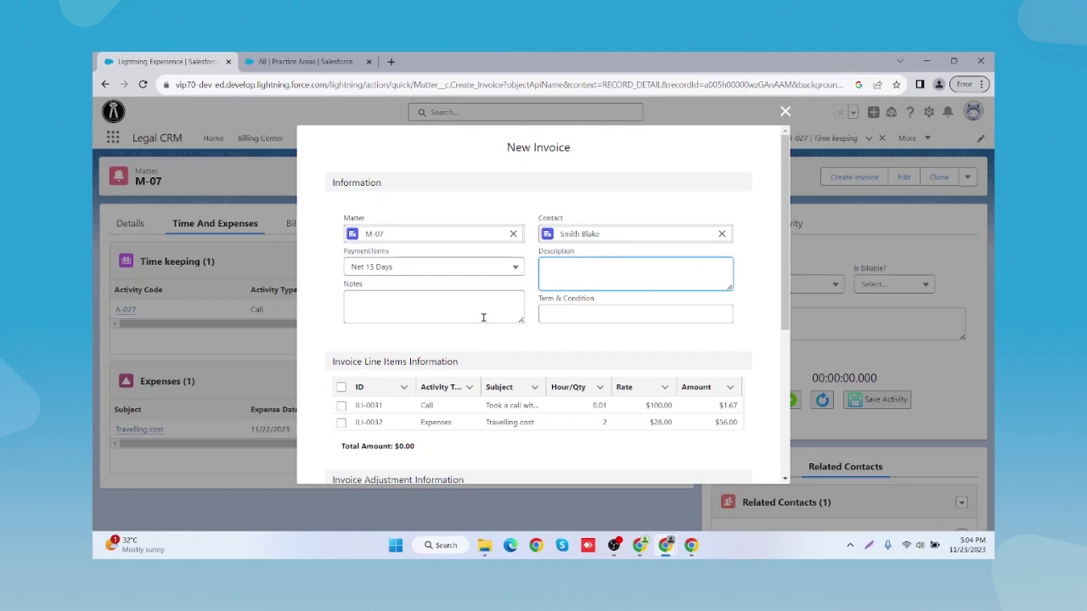
- Include both the Call and Travelling cost line items in the invoice
{"action": "scroll", "coordinate": [498, 308], "scroll_direction": "down", "scroll_amount": 1}
{"action": "scroll", "coordinate": [501, 311], "scroll_direction": "down", "scroll_amount": 1}
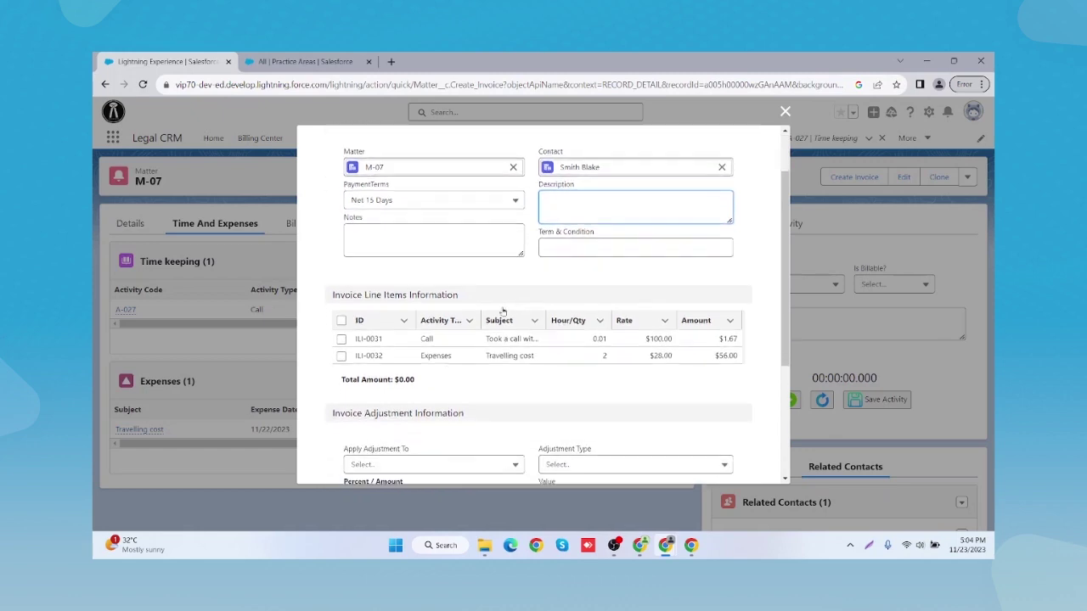
{"action": "scroll", "coordinate": [568, 337], "scroll_direction": "up", "scroll_amount": 2}
{"action": "scroll", "coordinate": [569, 336], "scroll_direction": "down", "scroll_amount": 3}
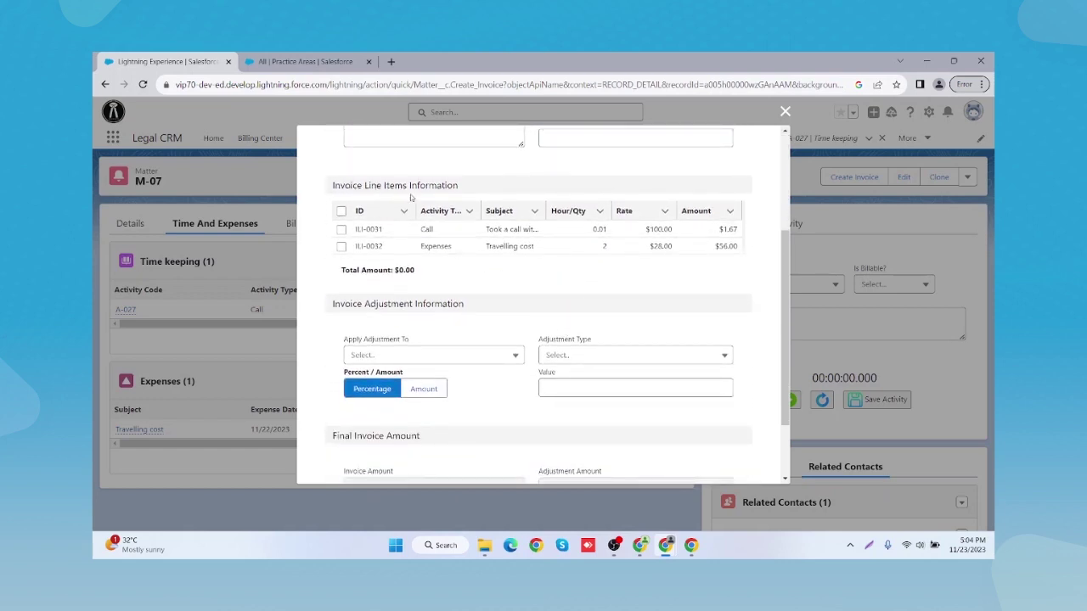
{"action": "left_click", "coordinate": [342, 212]}
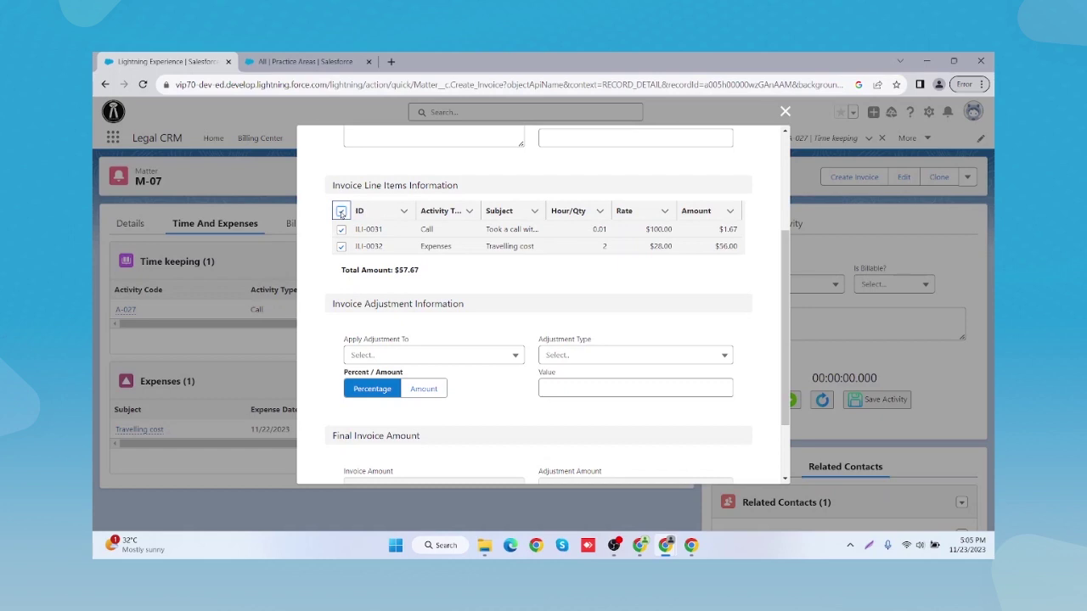
{"action": "left_click", "coordinate": [341, 213]}
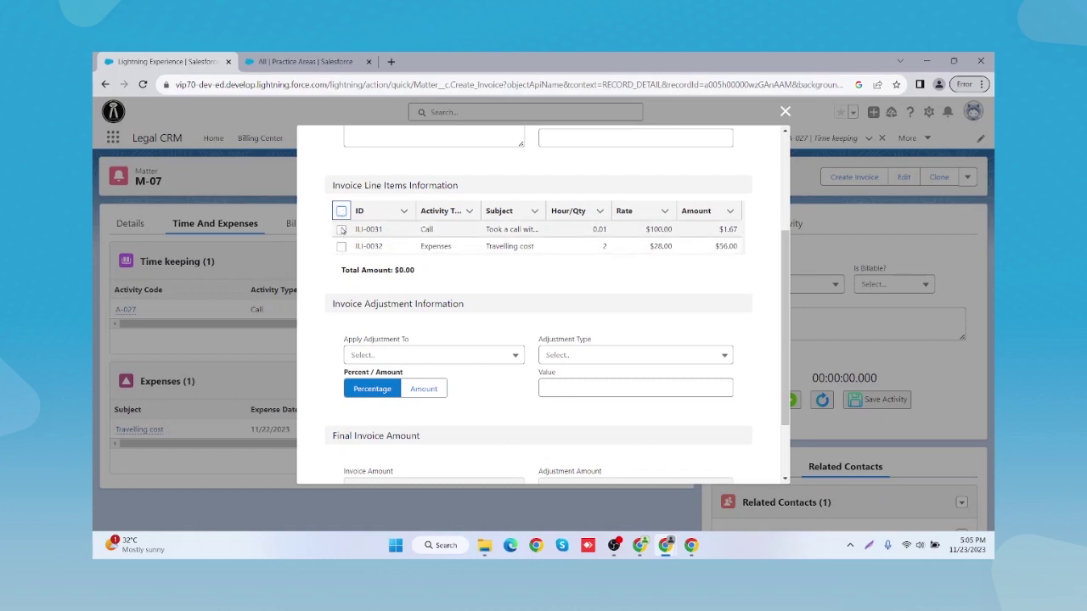
{"action": "left_click", "coordinate": [341, 230]}
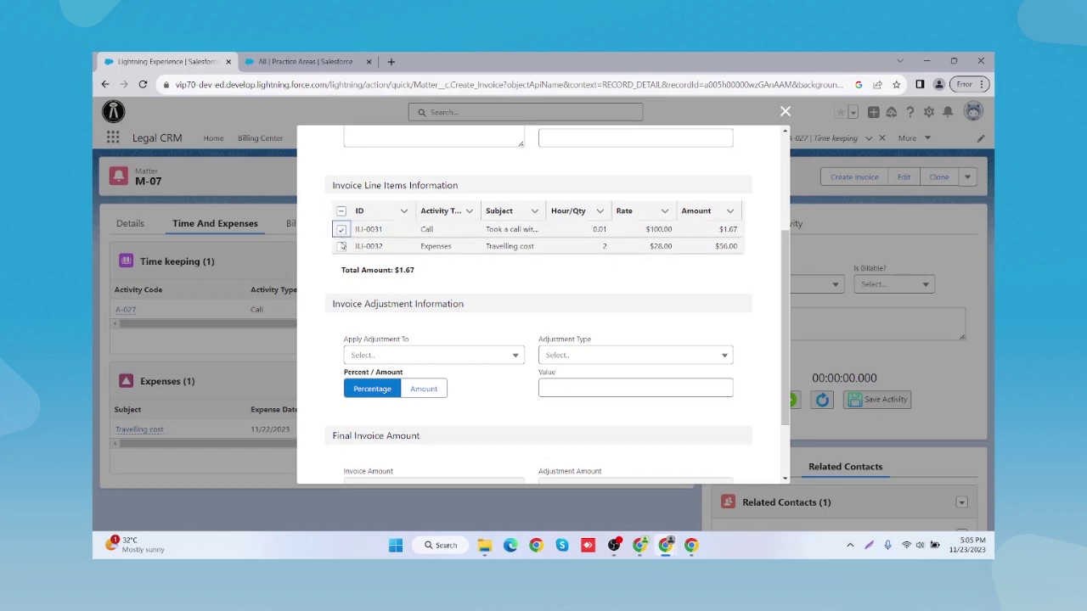
{"action": "left_click", "coordinate": [341, 246]}
{"action": "left_click", "coordinate": [340, 213]}
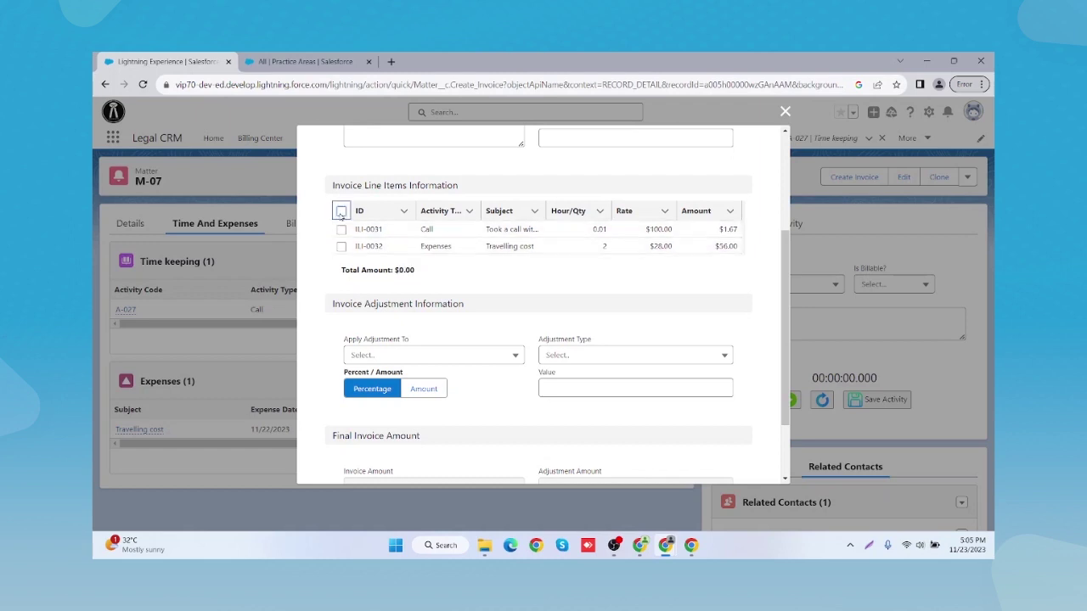
{"action": "left_click", "coordinate": [340, 213]}
- Set up an invoice adjustment applied to Sub Total, of type Discount, with a value of 10
{"action": "scroll", "coordinate": [469, 242], "scroll_direction": "up", "scroll_amount": 1}
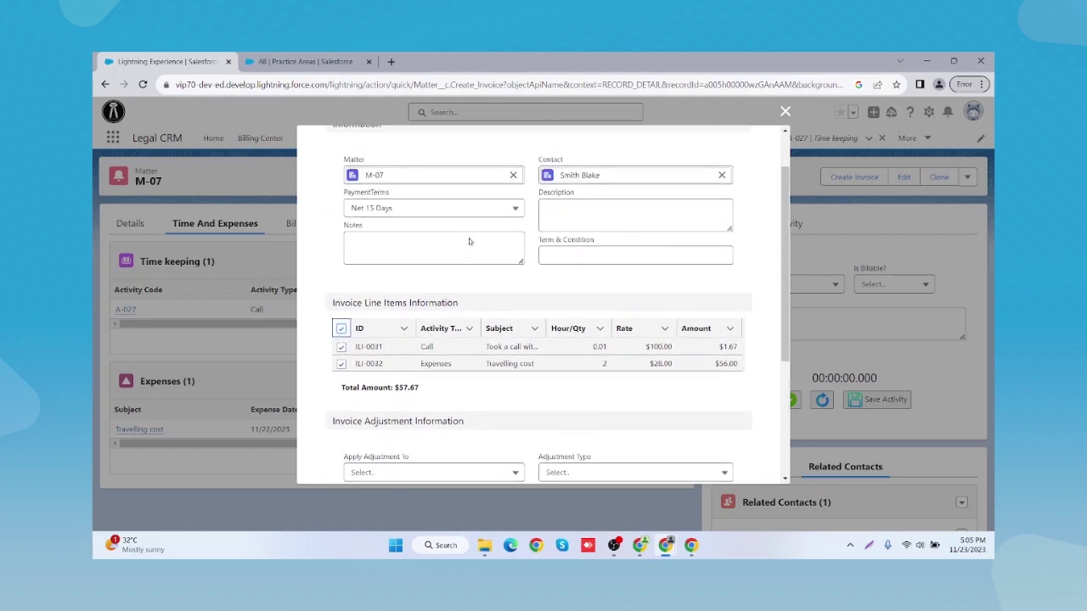
{"action": "scroll", "coordinate": [469, 242], "scroll_direction": "down", "scroll_amount": 1}
{"action": "mouse_move", "coordinate": [427, 271]}
{"action": "left_mouse_down"}
{"action": "mouse_move", "coordinate": [404, 268]}
{"action": "mouse_move", "coordinate": [423, 271]}
{"action": "left_mouse_up"}
{"action": "scroll", "coordinate": [427, 302], "scroll_direction": "down", "scroll_amount": 1}
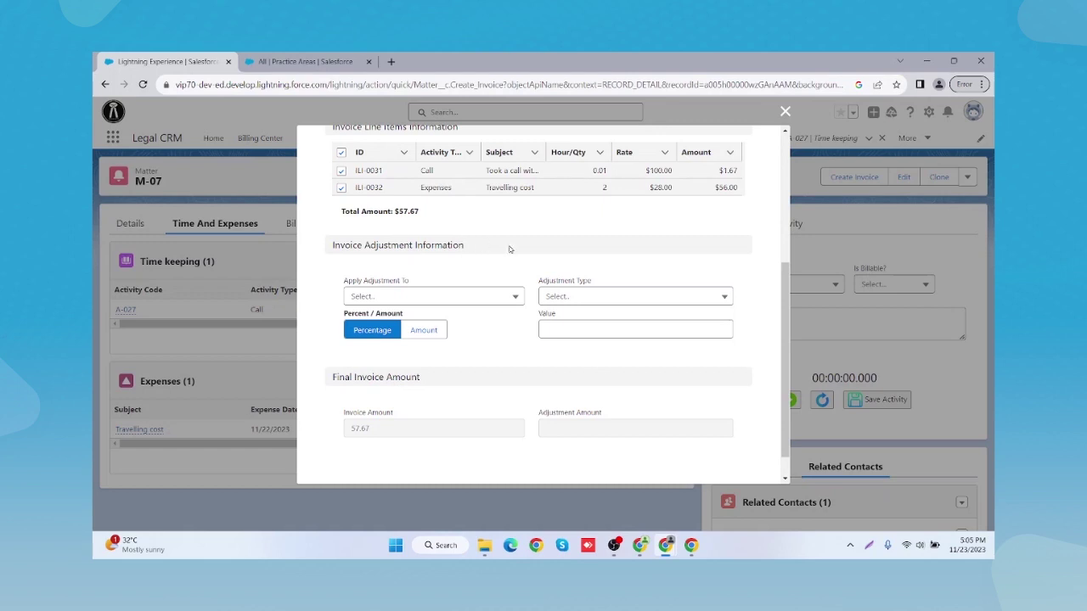
{"action": "scroll", "coordinate": [510, 249], "scroll_direction": "down", "scroll_amount": 1}
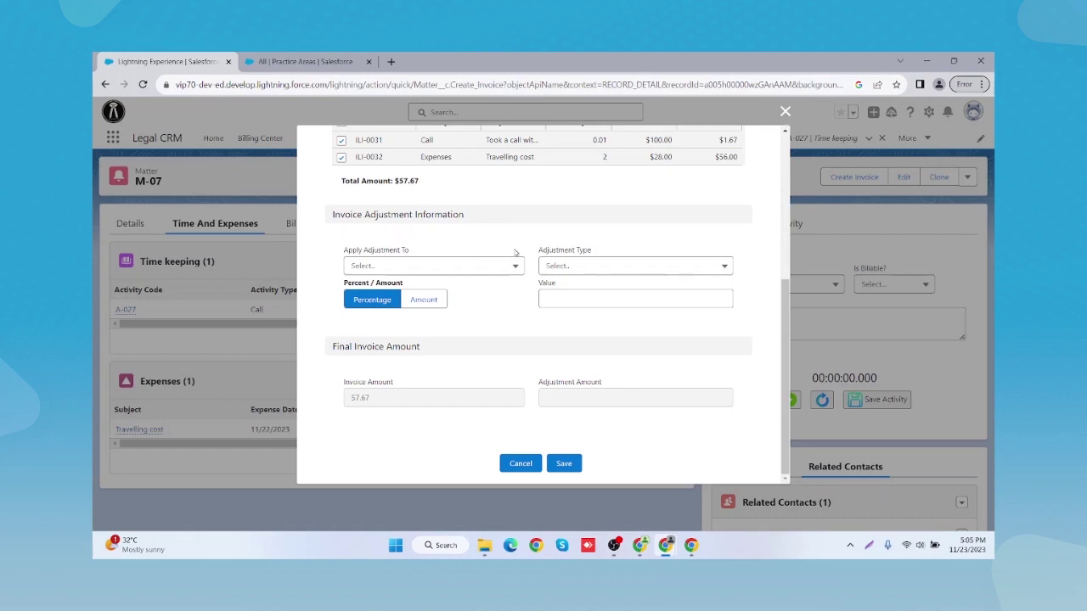
{"action": "left_click", "coordinate": [449, 267]}
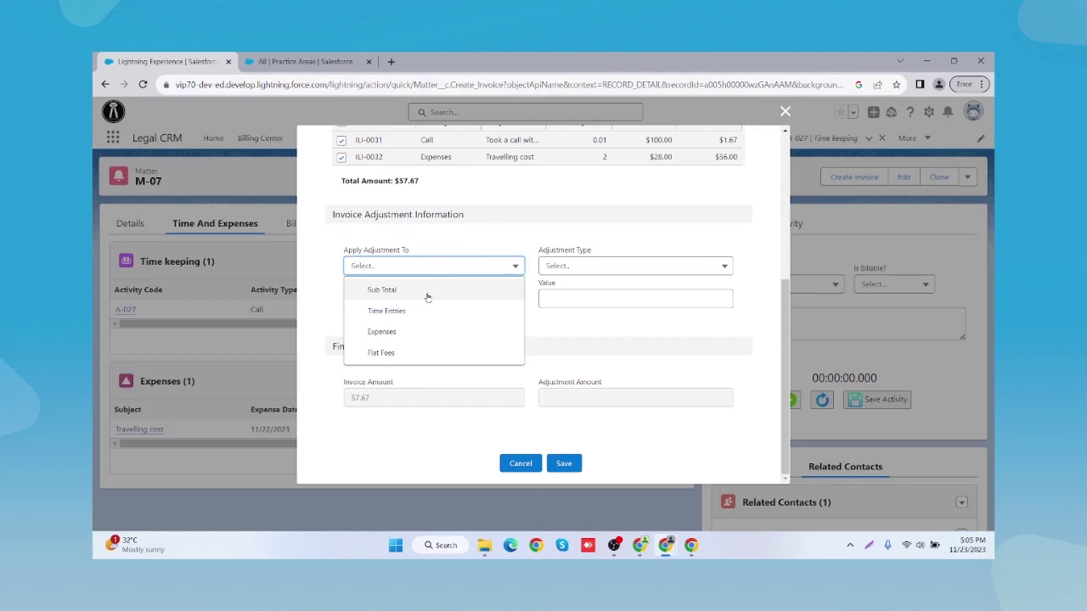
{"action": "left_click", "coordinate": [427, 292]}
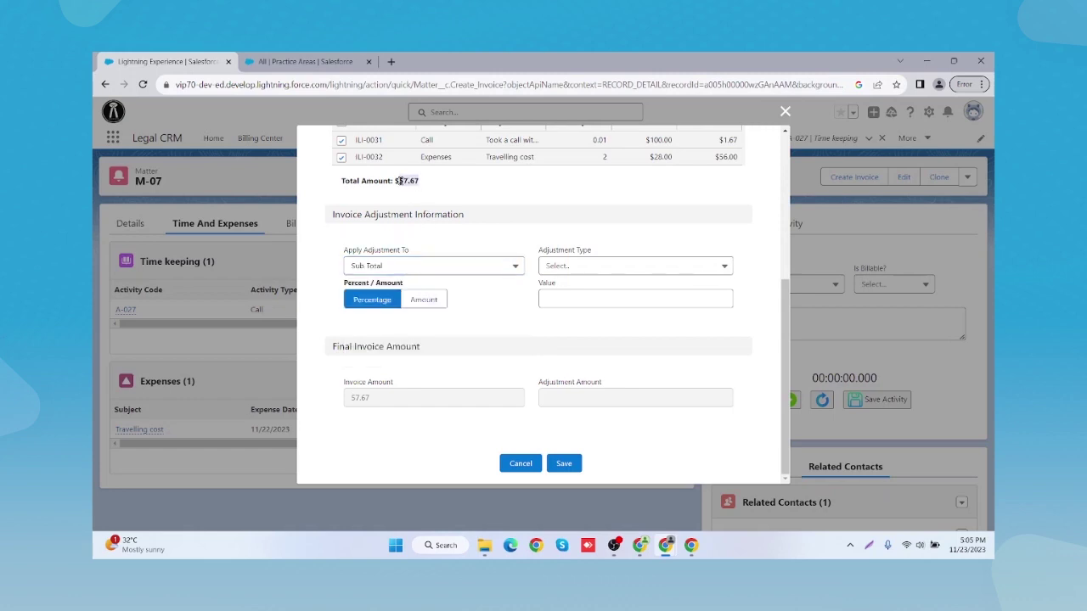
{"action": "left_click", "coordinate": [573, 266]}
{"action": "left_click", "coordinate": [588, 292]}
{"action": "left_click", "coordinate": [584, 295]}
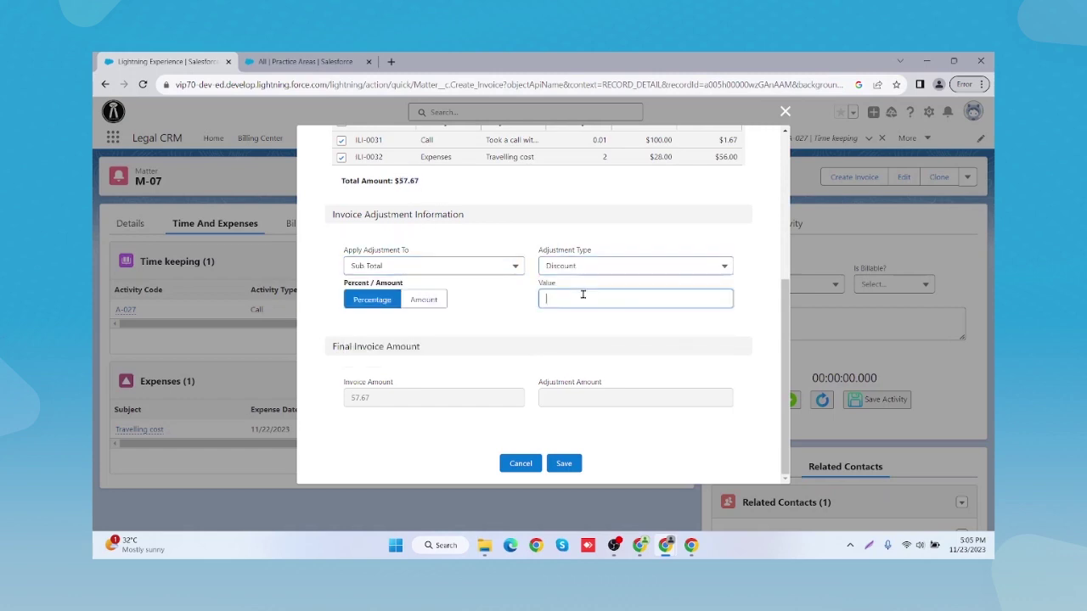
{"action": "type", "text": "10"}
- Switch the discount to Amount, return it to Percentage, and save the invoice
{"action": "left_click", "coordinate": [420, 302]}
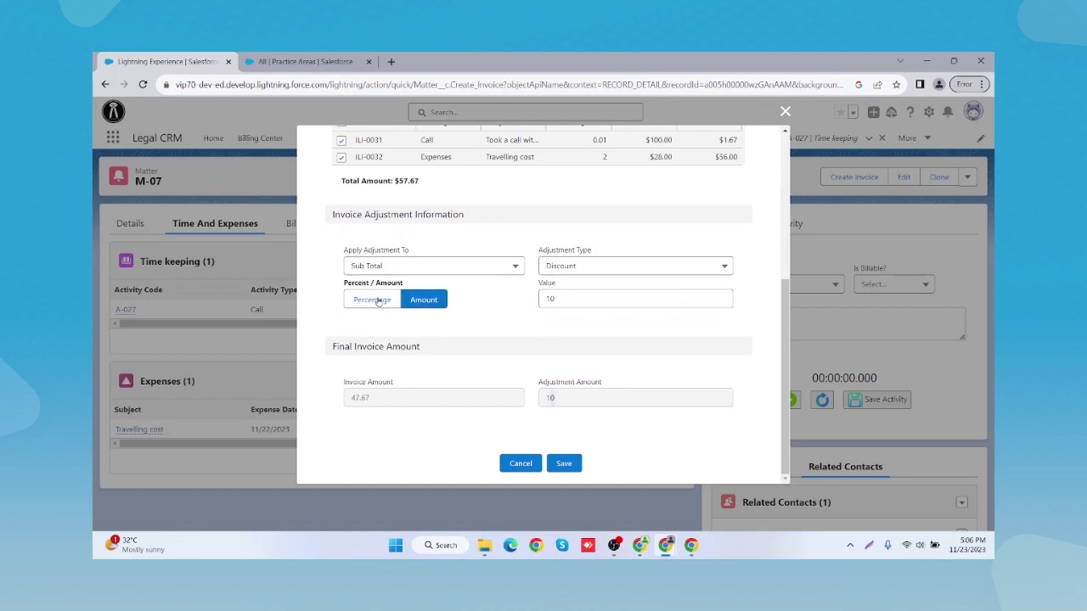
{"action": "left_click", "coordinate": [378, 302]}
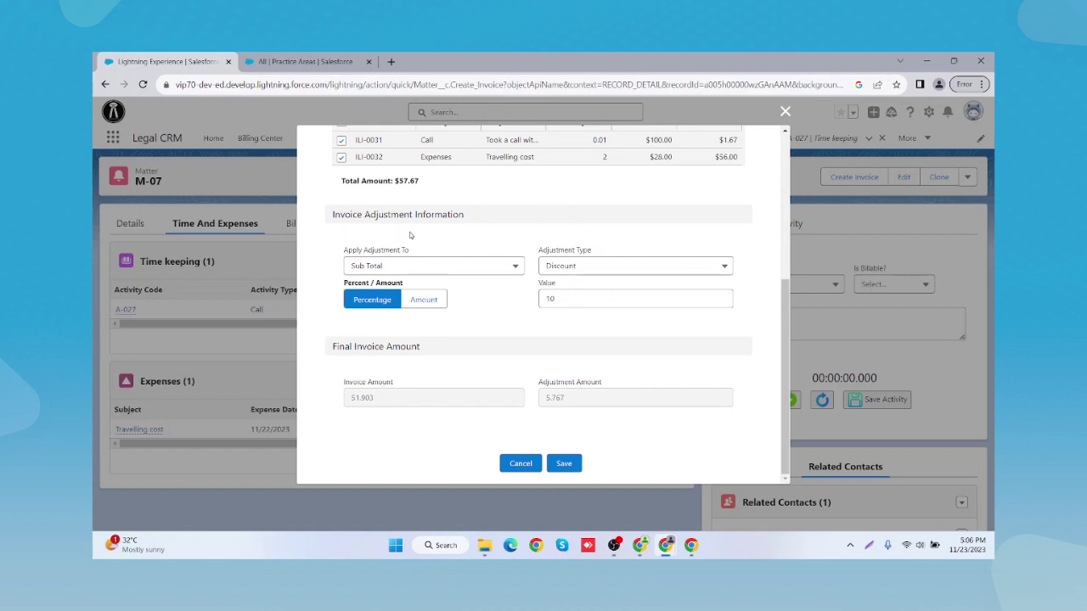
{"action": "left_click_drag", "start_coordinate": [424, 181], "coordinate": [395, 180]}
{"action": "left_click", "coordinate": [573, 465]}
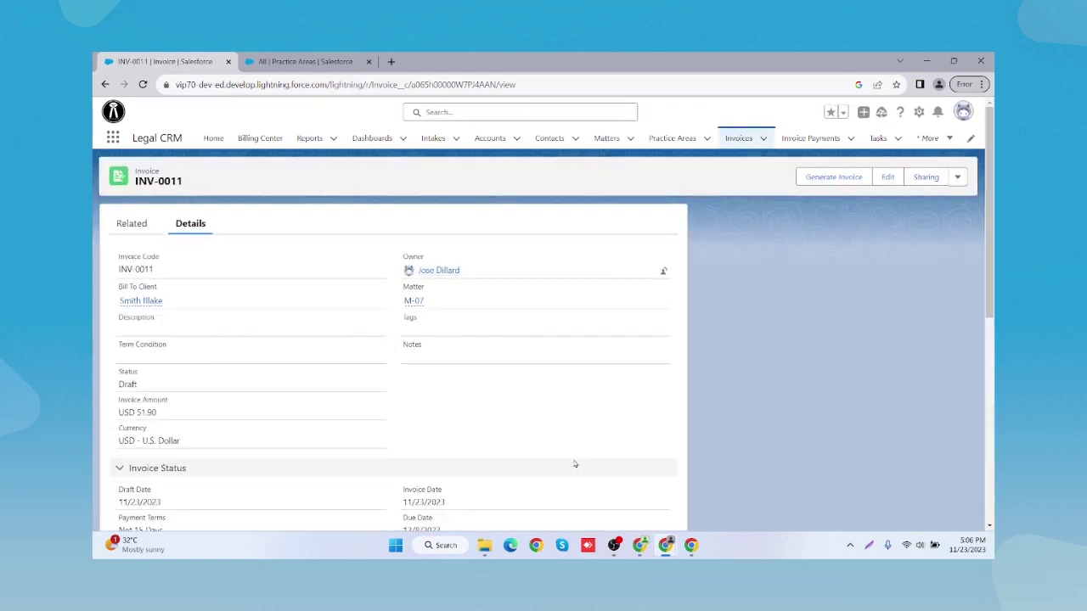
- Examine the saved invoice's balance section, including the payment due, final amount after adjustment and subtotal
{"action": "scroll", "coordinate": [466, 427], "scroll_direction": "down", "scroll_amount": 1}
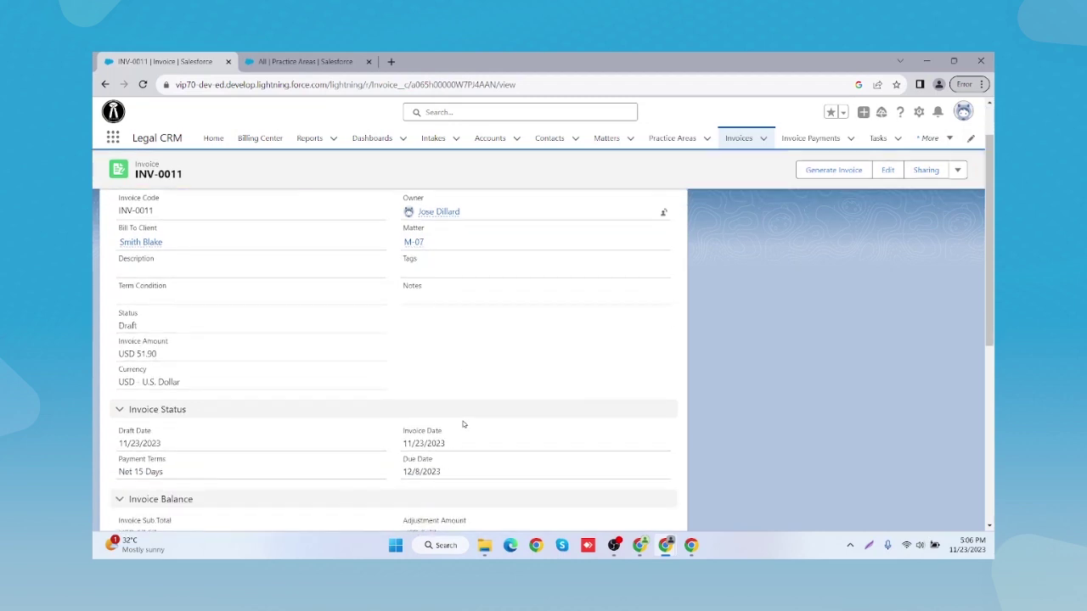
{"action": "scroll", "coordinate": [463, 423], "scroll_direction": "down", "scroll_amount": 1}
{"action": "scroll", "coordinate": [463, 424], "scroll_direction": "down", "scroll_amount": 4}
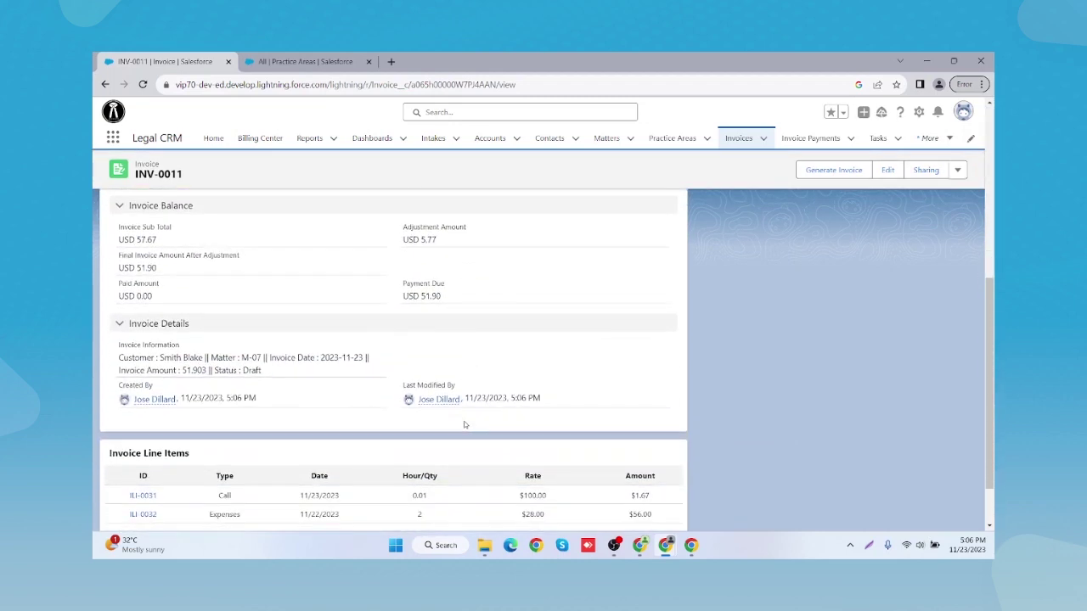
{"action": "left_click_drag", "start_coordinate": [408, 286], "coordinate": [456, 304]}
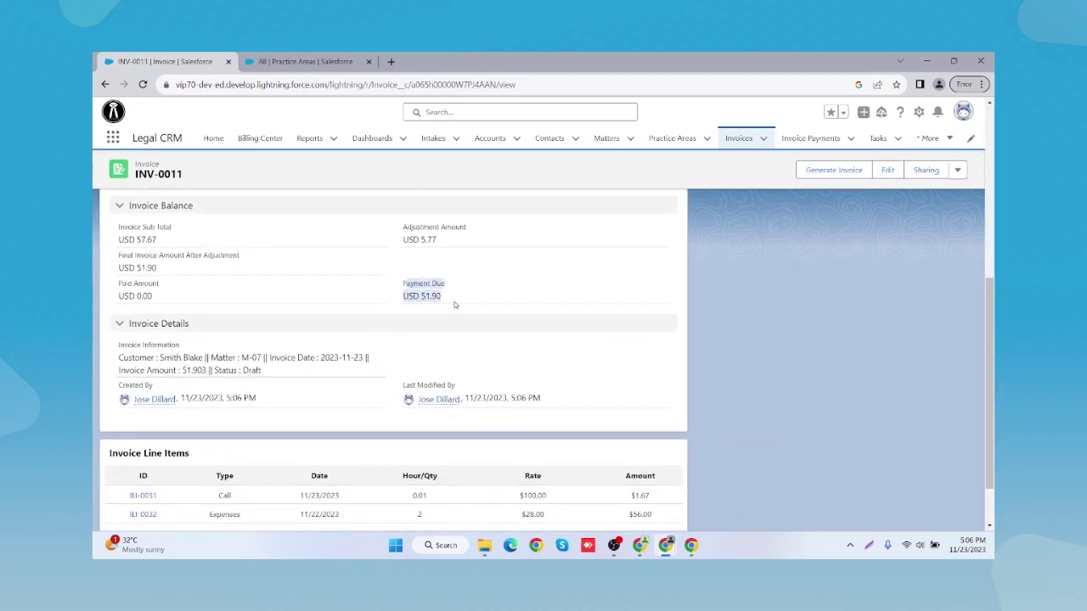
{"action": "left_click", "coordinate": [456, 297]}
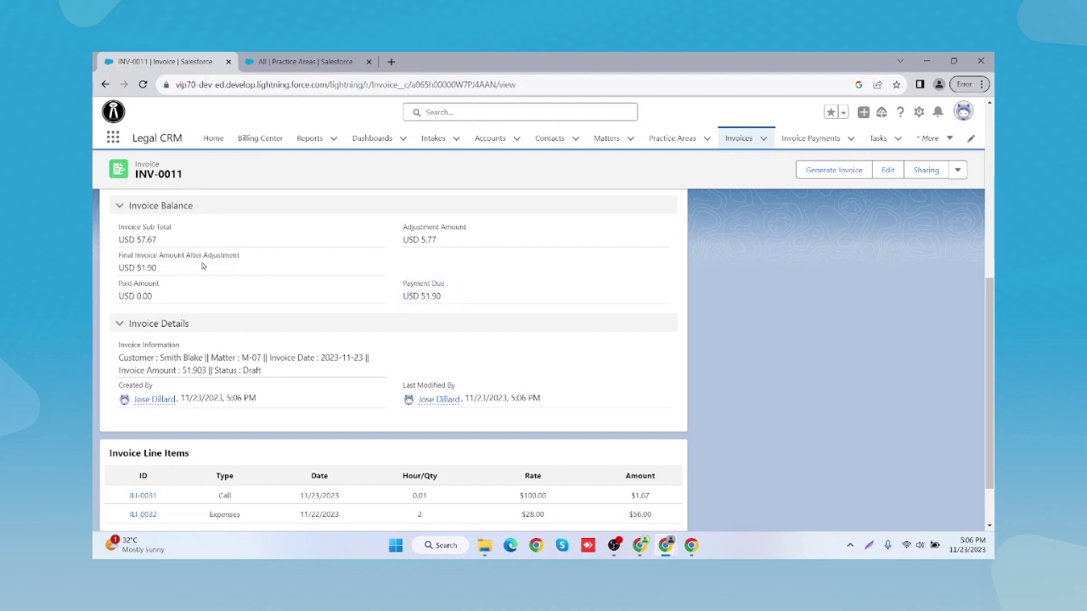
{"action": "left_click_drag", "start_coordinate": [242, 258], "coordinate": [120, 227]}
{"action": "left_click", "coordinate": [169, 275]}
{"action": "left_click", "coordinate": [168, 248]}
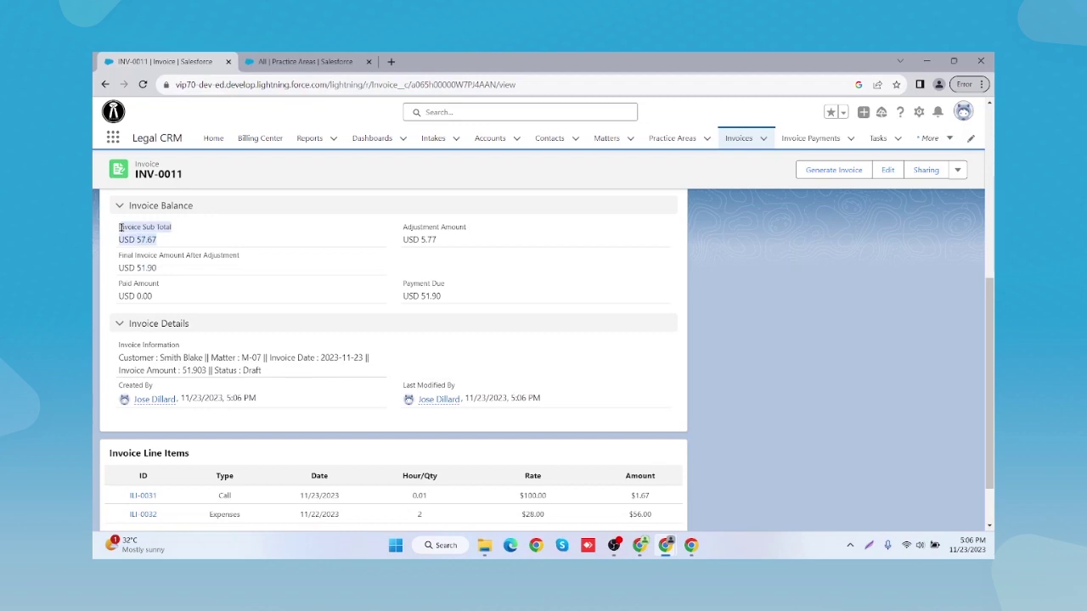
{"action": "left_click", "coordinate": [680, 338]}
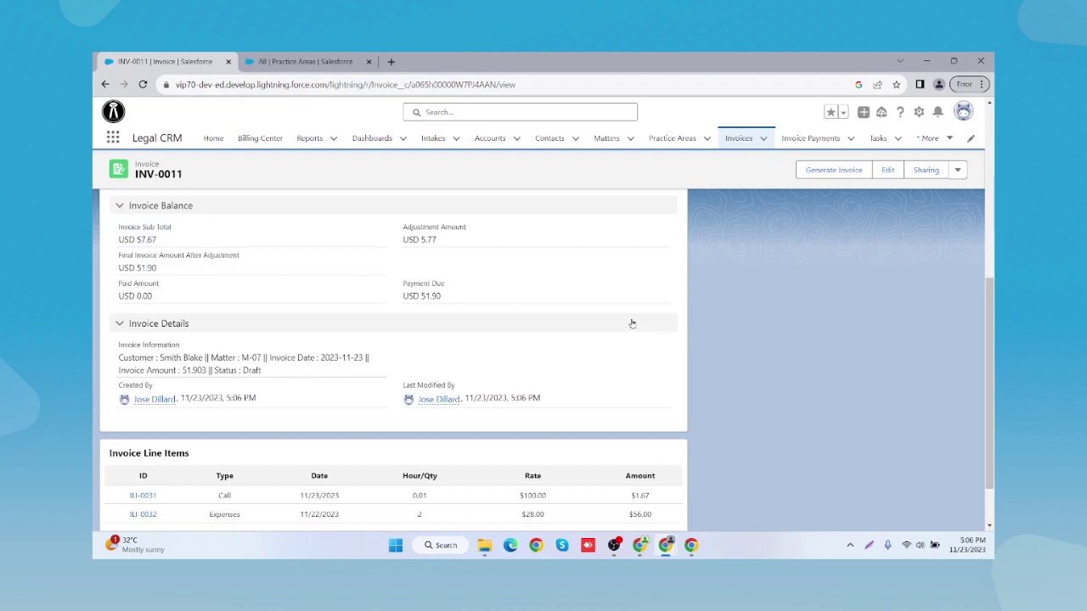
- Review the invoice record's details down to its Invoice Line Items table
{"action": "scroll", "coordinate": [633, 322], "scroll_direction": "up", "scroll_amount": 3}
{"action": "scroll", "coordinate": [611, 290], "scroll_direction": "up", "scroll_amount": 1}
{"action": "scroll", "coordinate": [612, 290], "scroll_direction": "up", "scroll_amount": 1}
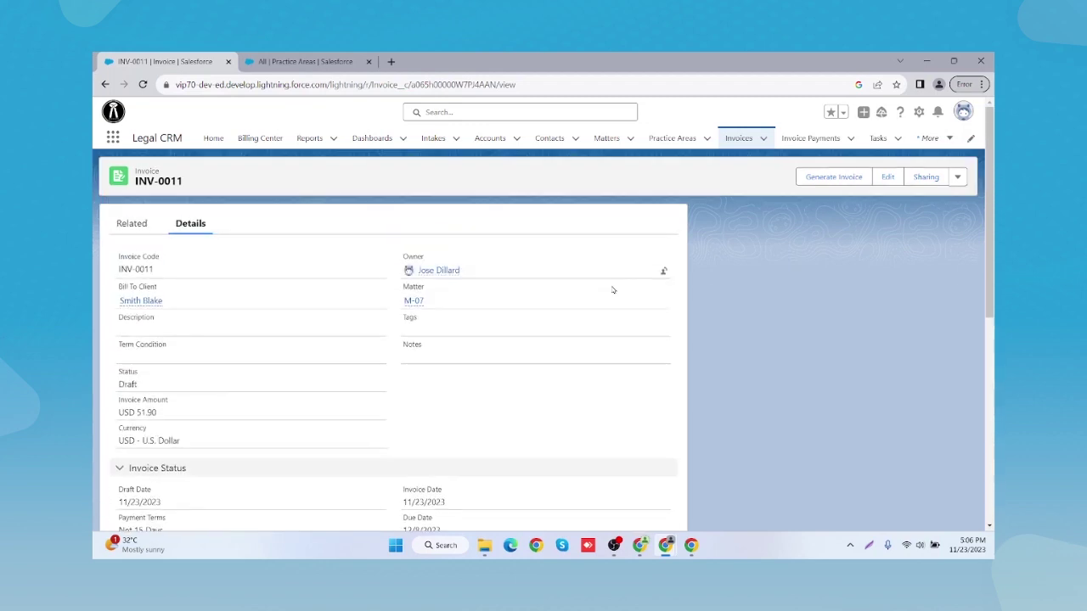
{"action": "scroll", "coordinate": [611, 290], "scroll_direction": "down", "scroll_amount": 4}
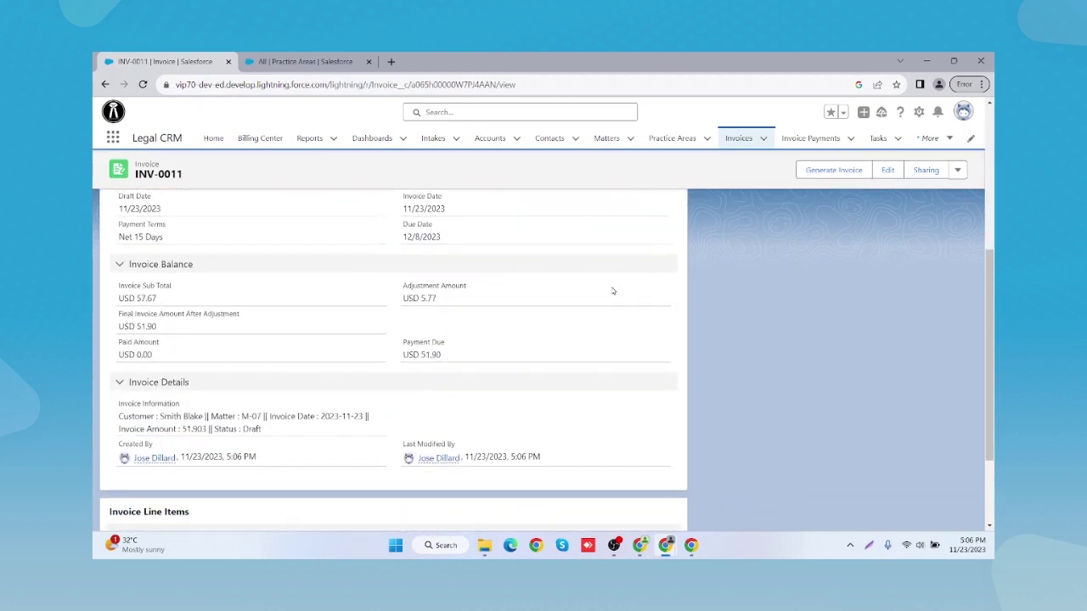
{"action": "scroll", "coordinate": [612, 291], "scroll_direction": "down", "scroll_amount": 2}
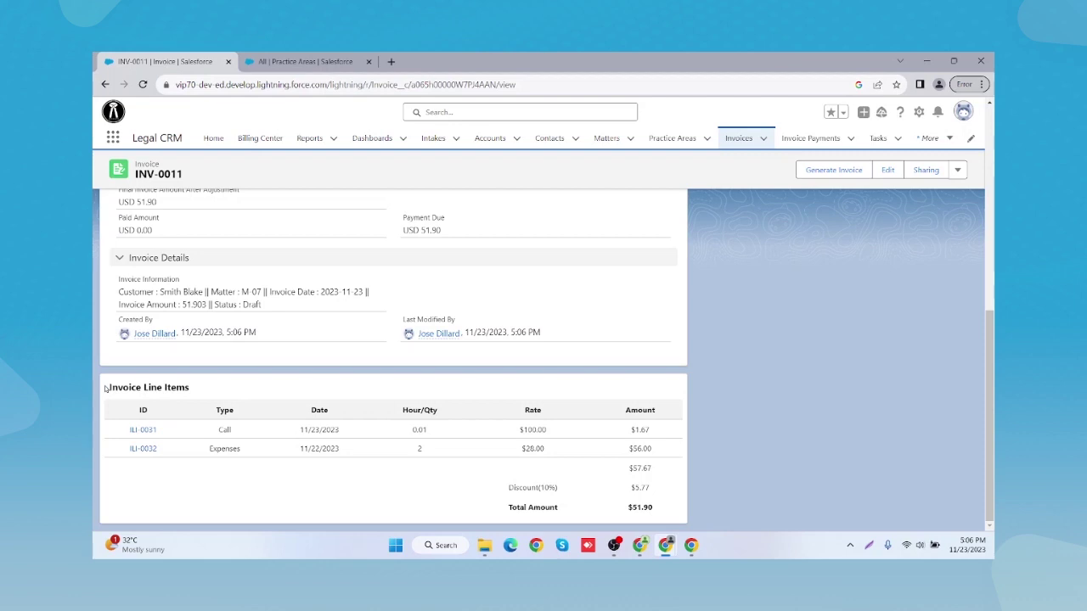
{"action": "left_click_drag", "start_coordinate": [104, 388], "coordinate": [202, 389]}
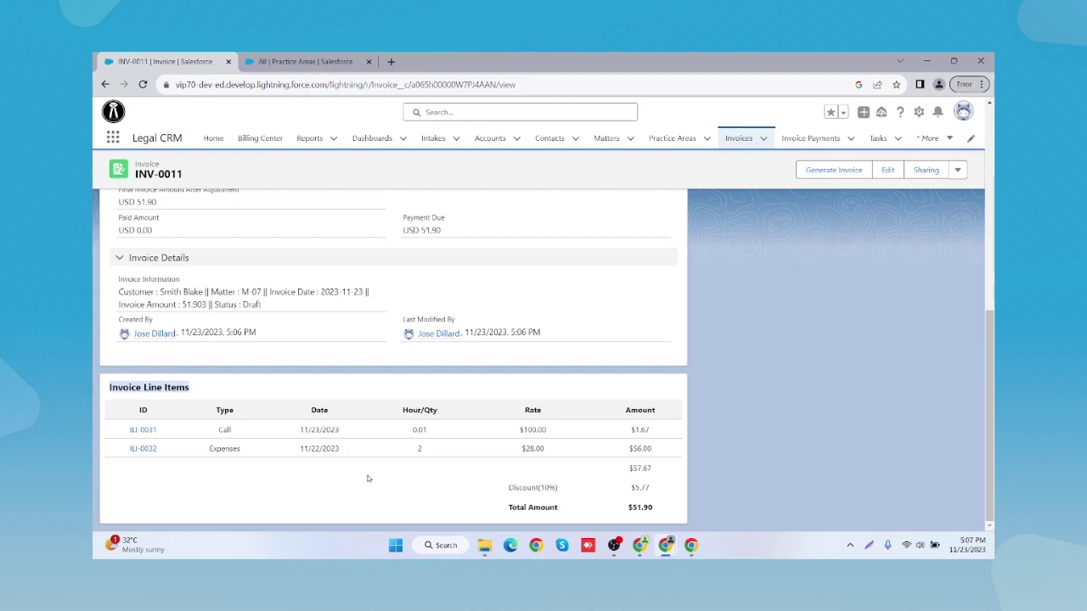
- Show the invoice's related records and review its line items, adjustments, payments, and notes and attachments
{"action": "scroll", "coordinate": [394, 416], "scroll_direction": "up", "scroll_amount": 10}
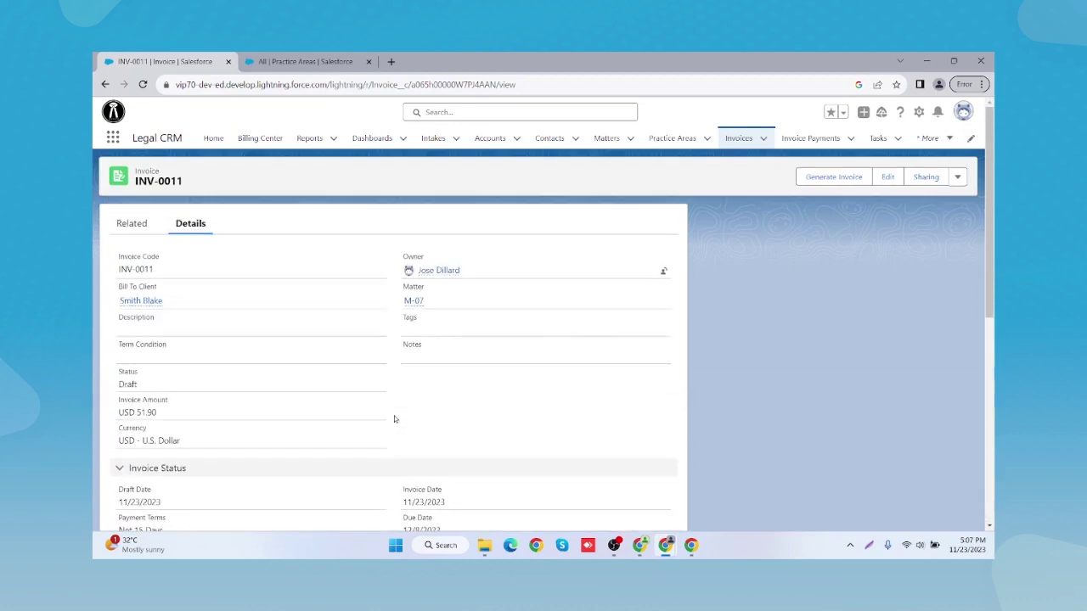
{"action": "left_click", "coordinate": [132, 222]}
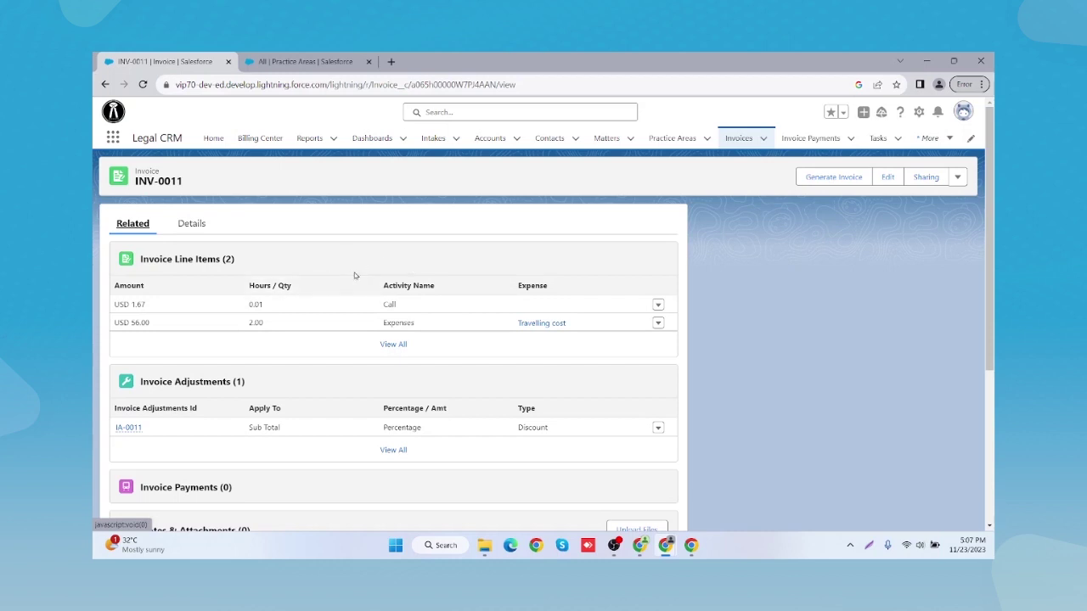
{"action": "scroll", "coordinate": [335, 256], "scroll_direction": "down", "scroll_amount": 1}
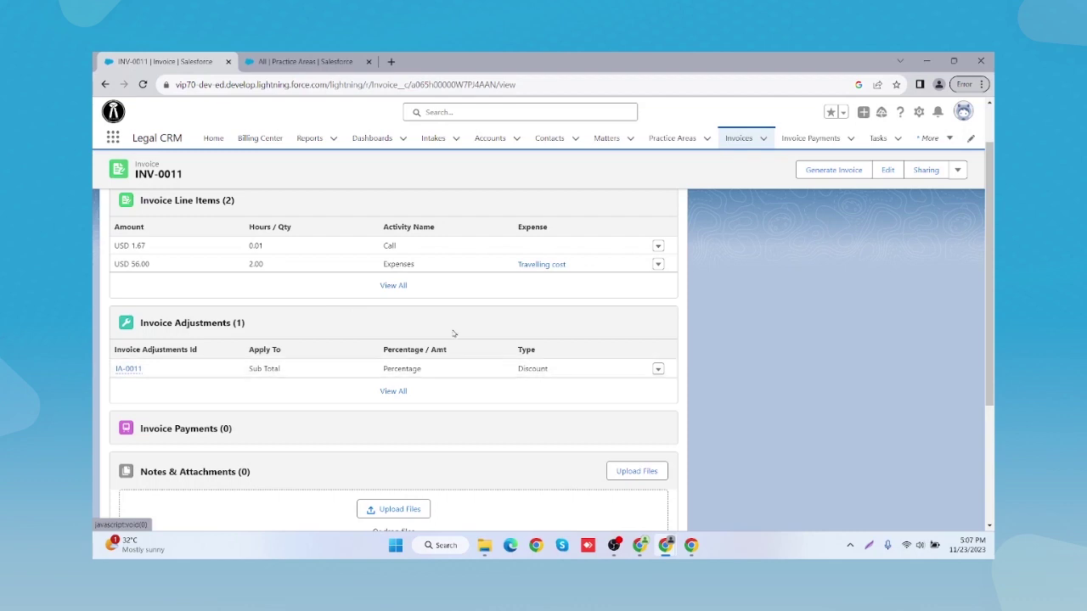
{"action": "scroll", "coordinate": [455, 334], "scroll_direction": "down", "scroll_amount": 2}
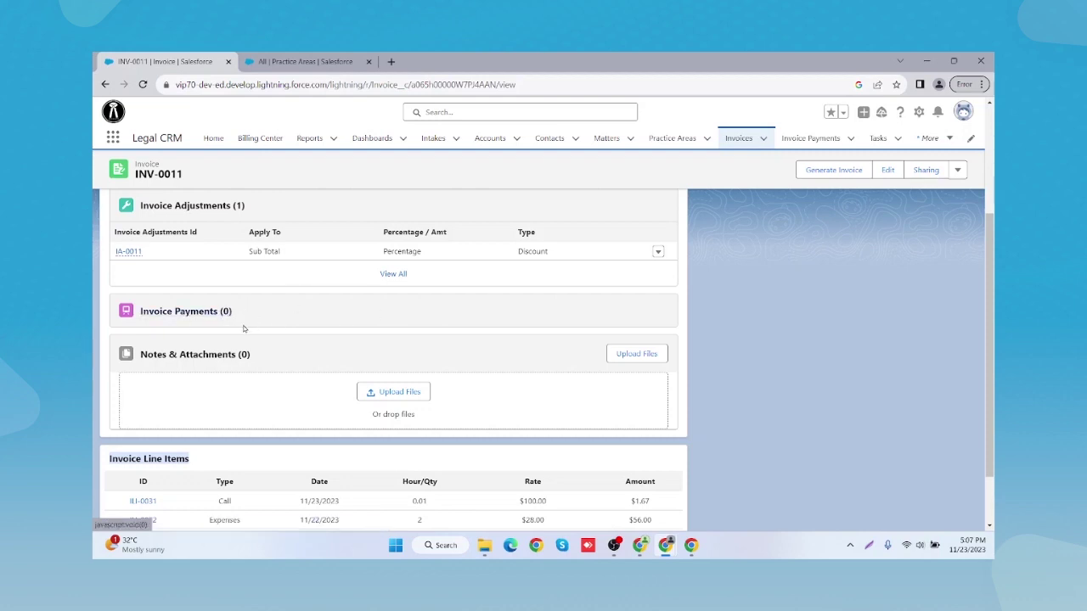
{"action": "scroll", "coordinate": [271, 332], "scroll_direction": "down", "scroll_amount": 1}
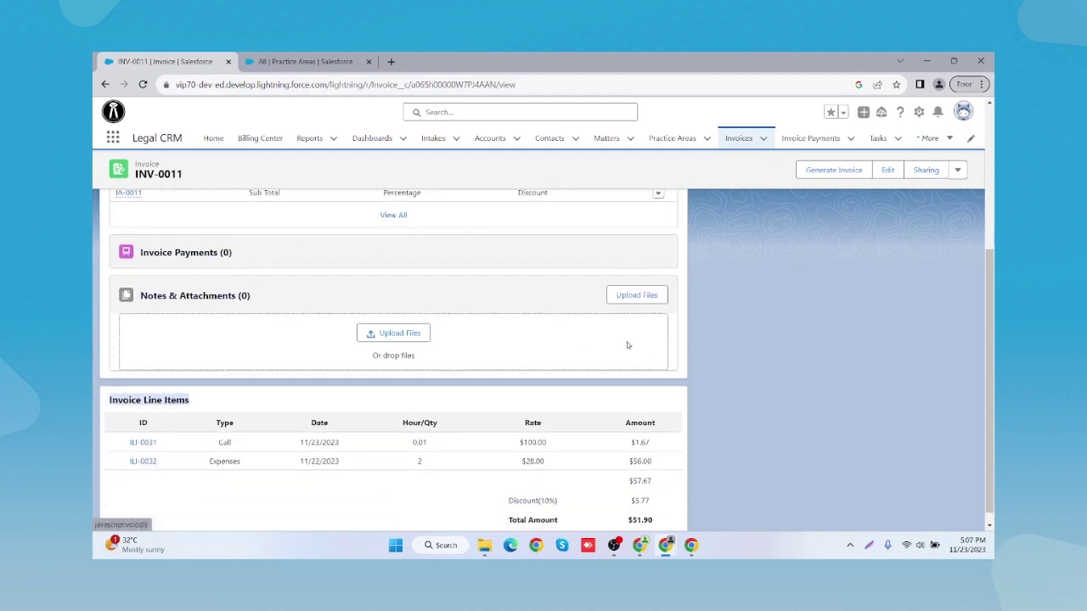
{"action": "left_click", "coordinate": [752, 361]}
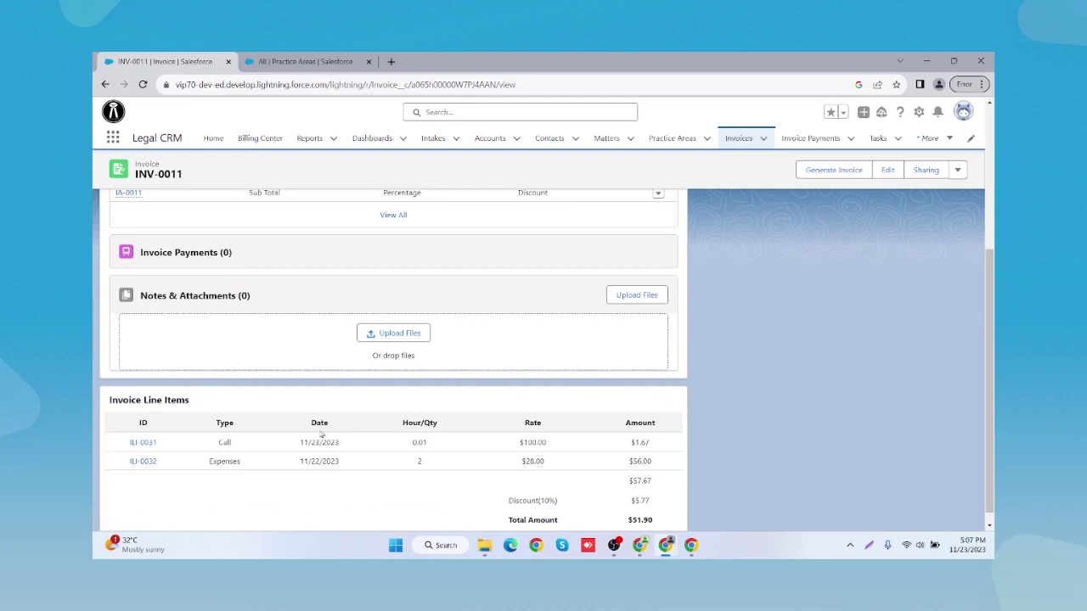
- Generate the invoice preview from the record's details and examine the issuing firm's name and address
{"action": "scroll", "coordinate": [321, 434], "scroll_direction": "up", "scroll_amount": 5}
{"action": "left_click", "coordinate": [194, 226]}
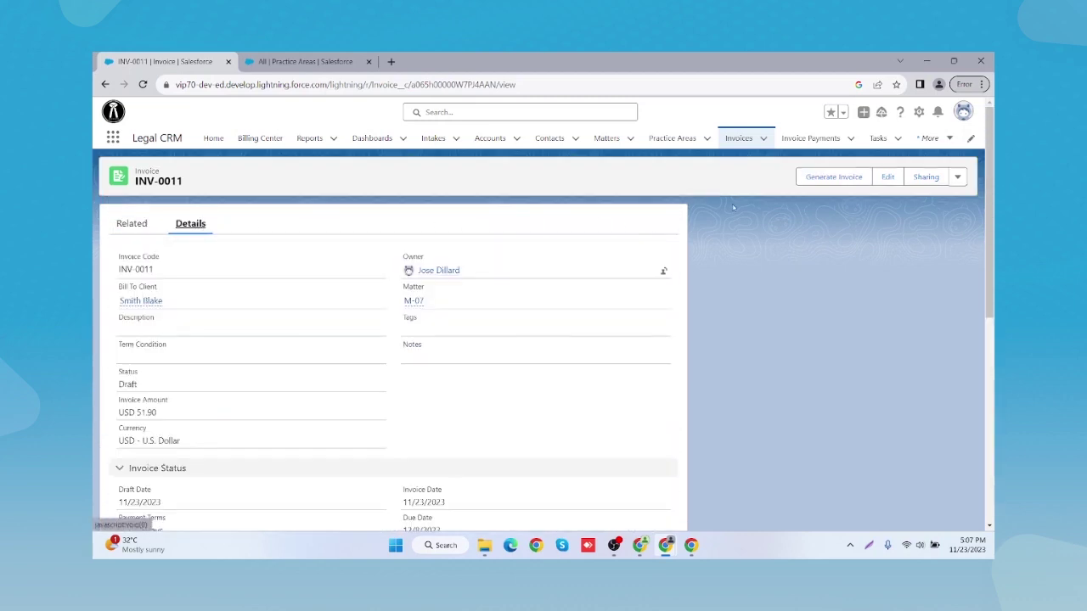
{"action": "left_click", "coordinate": [844, 180]}
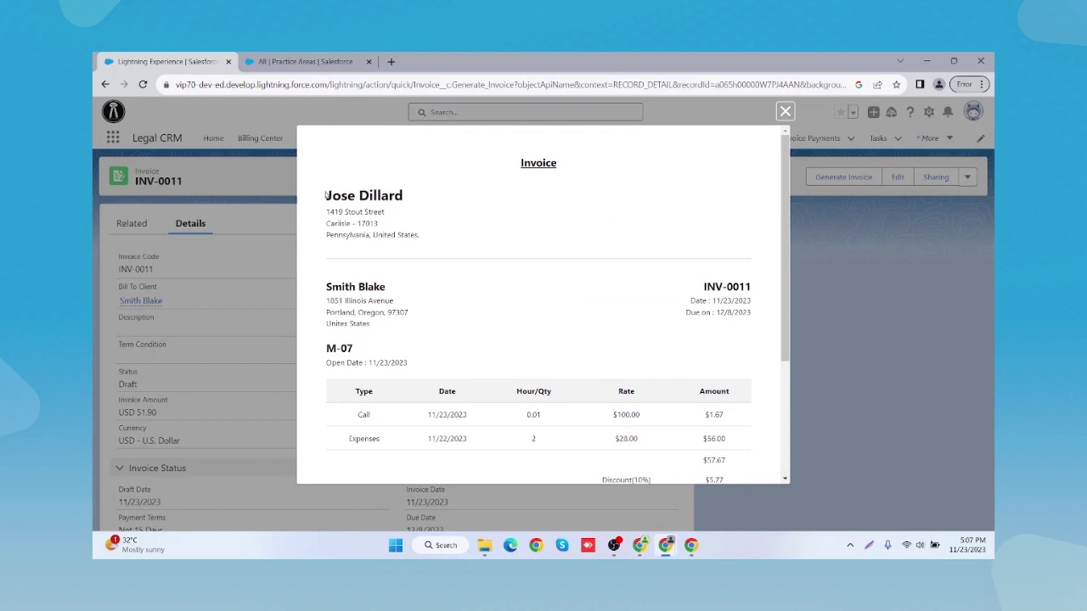
{"action": "left_click_drag", "start_coordinate": [324, 195], "coordinate": [416, 197]}
{"action": "left_click_drag", "start_coordinate": [427, 237], "coordinate": [337, 208]}
{"action": "scroll", "coordinate": [486, 228], "scroll_direction": "down", "scroll_amount": 1}
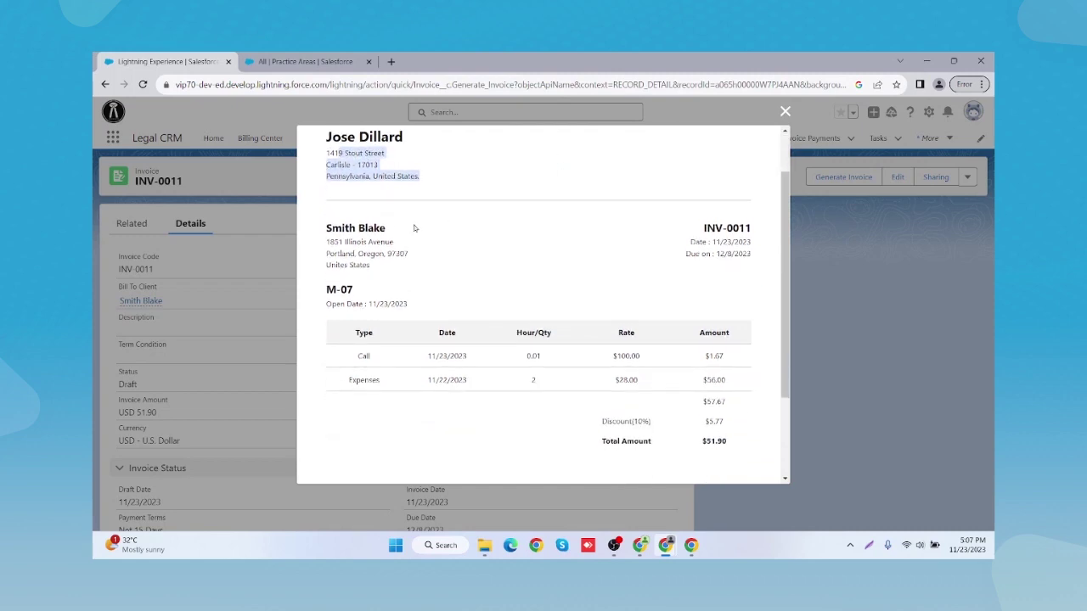
- Examine the billed client's name and address, the due date, line items and discounted total in the invoice preview
{"action": "left_click", "coordinate": [331, 223]}
{"action": "left_click_drag", "start_coordinate": [331, 223], "coordinate": [393, 232]}
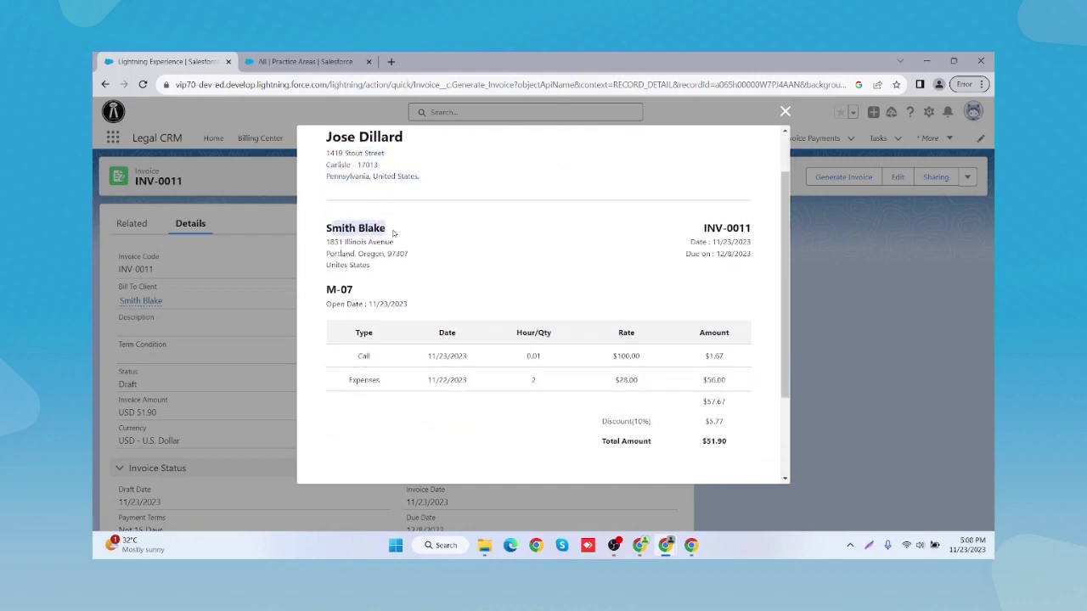
{"action": "left_click", "coordinate": [395, 258]}
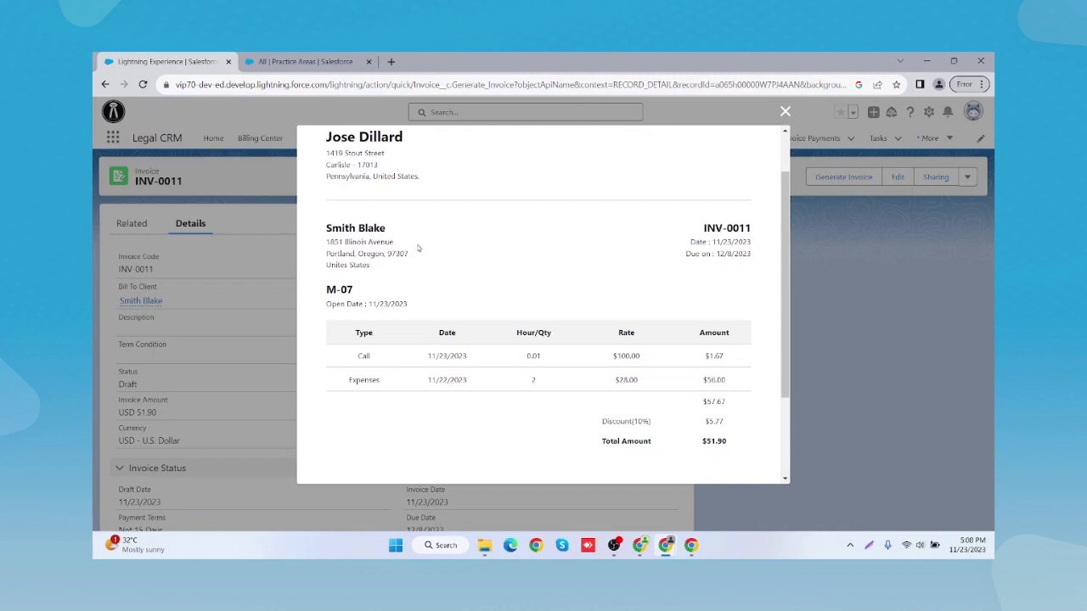
{"action": "scroll", "coordinate": [456, 240], "scroll_direction": "down", "scroll_amount": 1}
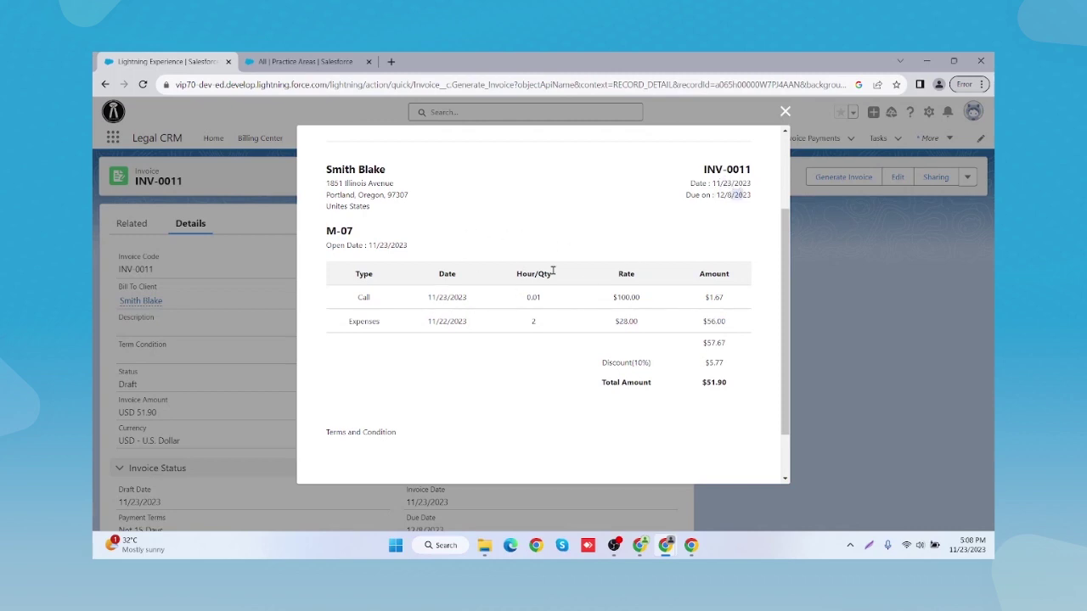
{"action": "left_click_drag", "start_coordinate": [408, 260], "coordinate": [593, 252]}
{"action": "scroll", "coordinate": [556, 337], "scroll_direction": "down", "scroll_amount": 1}
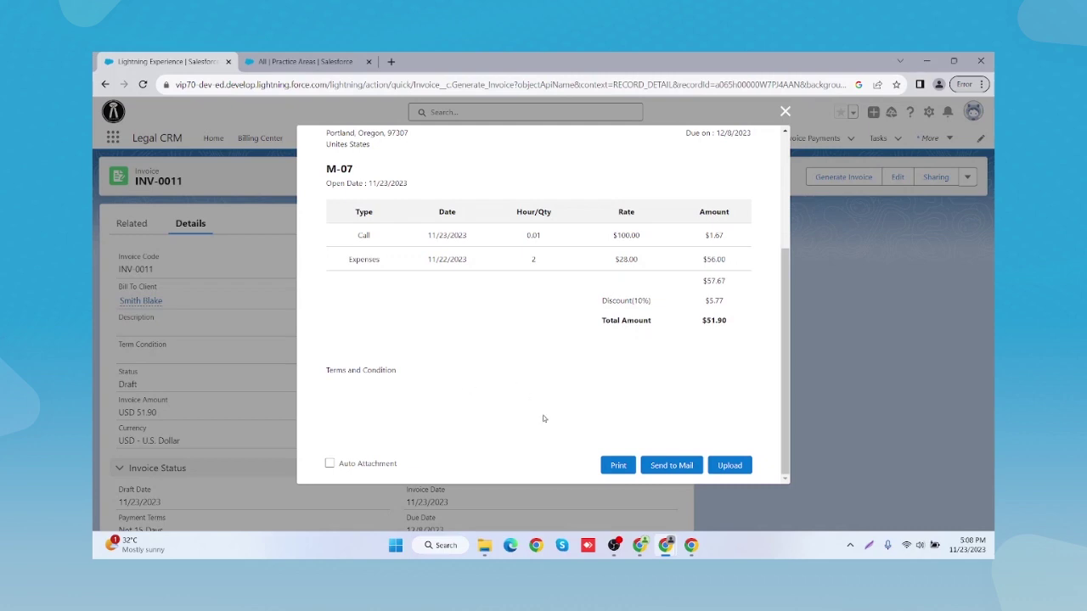
- Open the printable PDF version of the invoice, review its contents, and close it
{"action": "left_click", "coordinate": [620, 465]}
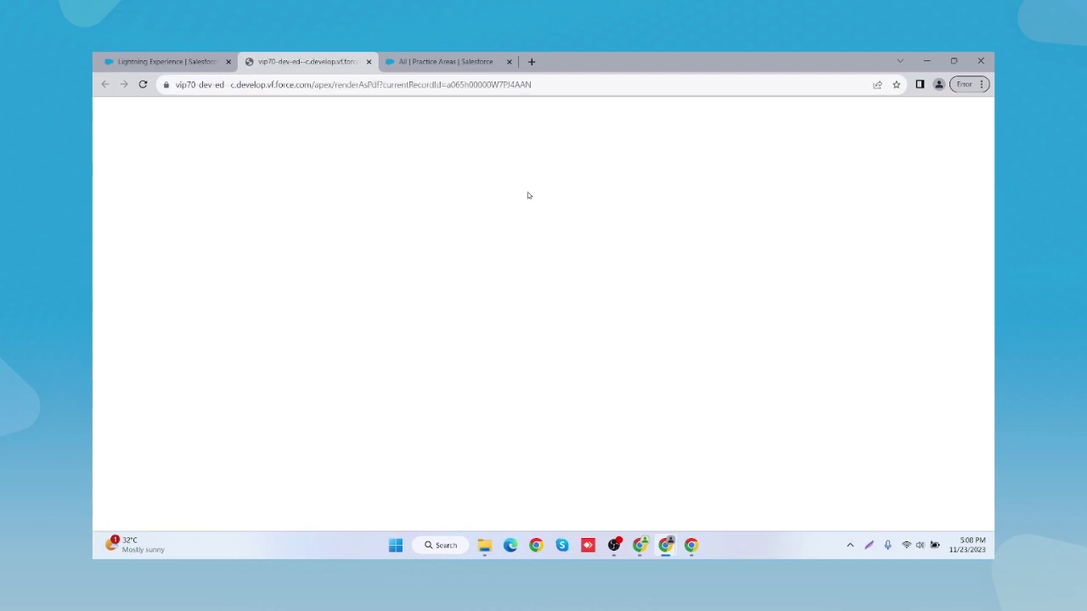
{"action": "scroll", "coordinate": [582, 218], "scroll_direction": "down", "scroll_amount": 4}
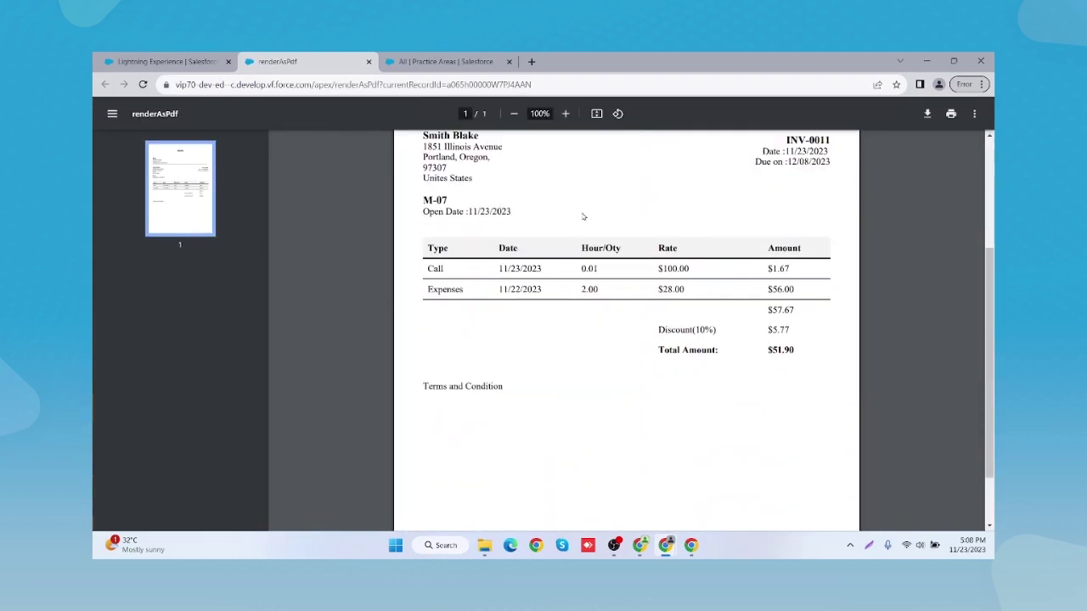
{"action": "scroll", "coordinate": [569, 221], "scroll_direction": "up", "scroll_amount": 3}
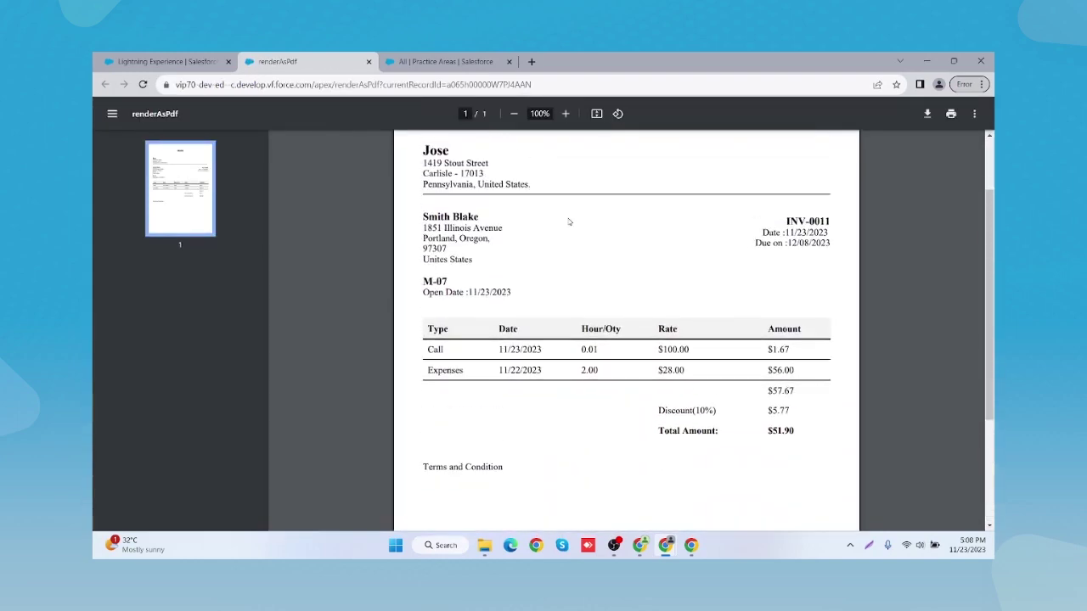
{"action": "scroll", "coordinate": [563, 218], "scroll_direction": "up", "scroll_amount": 2}
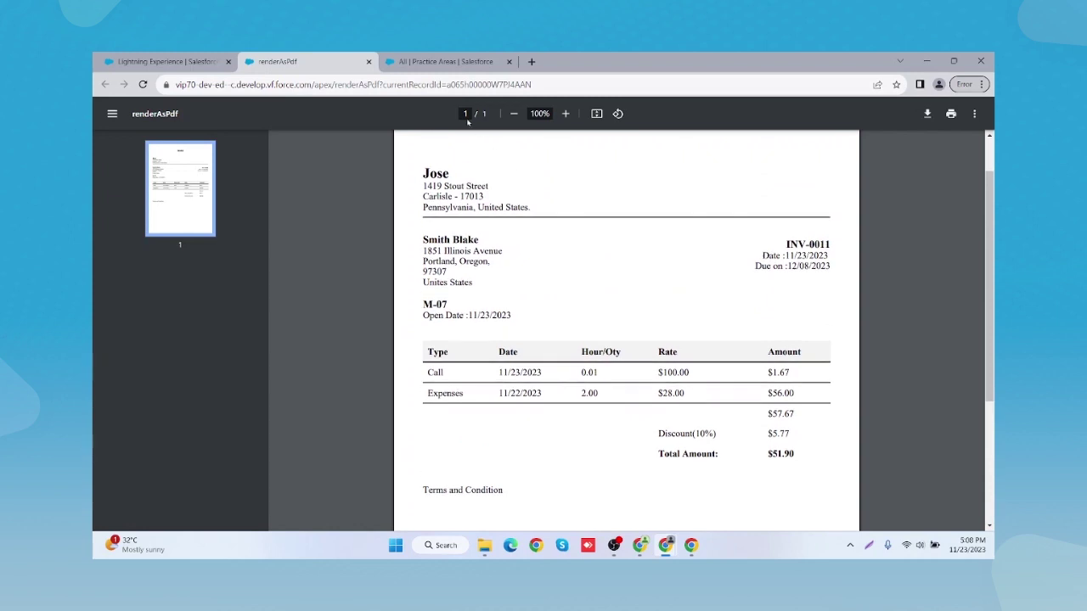
{"action": "left_click", "coordinate": [368, 62]}
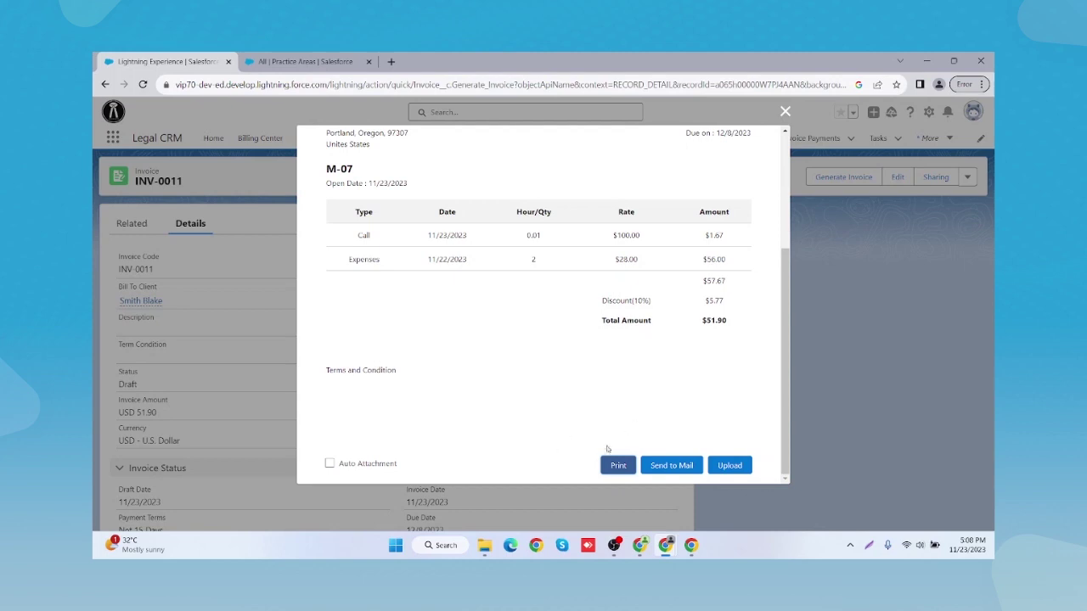
- Send the generated invoice by mail and check the invoice record's details and related lists
{"action": "left_click", "coordinate": [681, 466]}
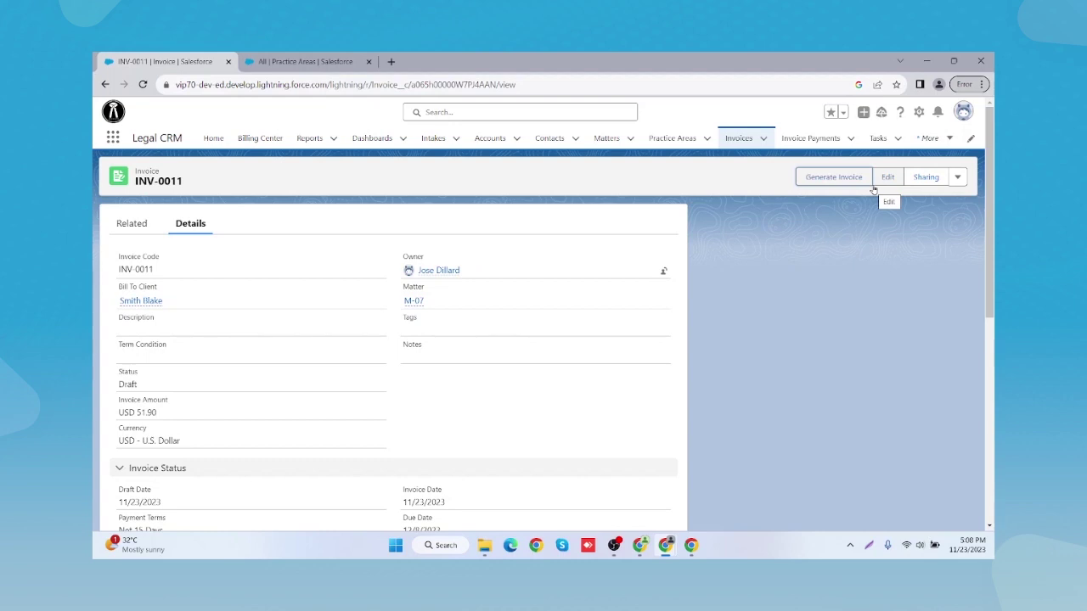
{"action": "scroll", "coordinate": [685, 278], "scroll_direction": "down", "scroll_amount": 6}
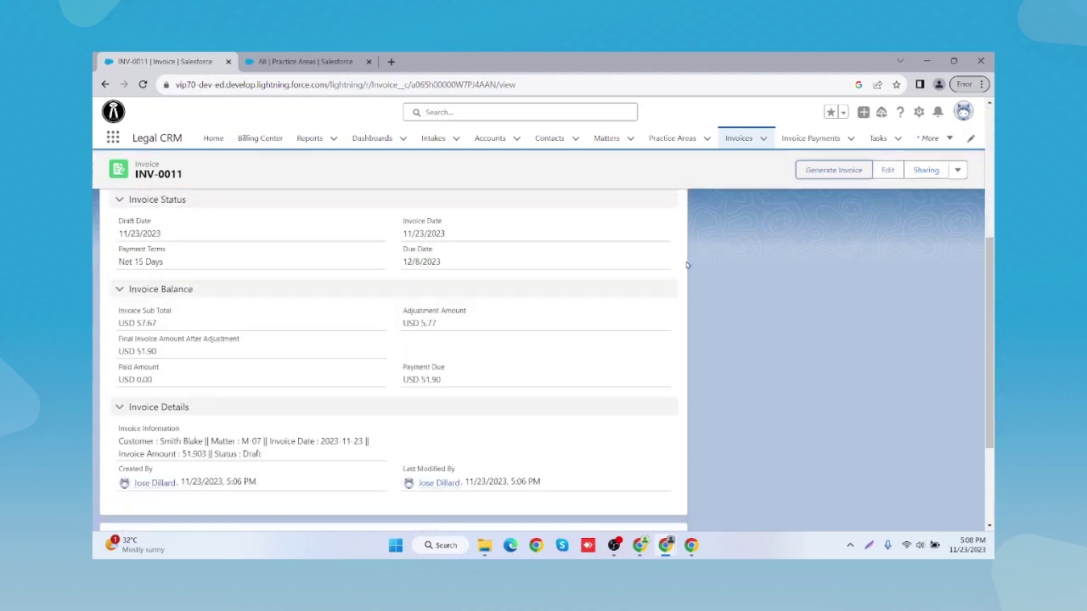
{"action": "scroll", "coordinate": [685, 278], "scroll_direction": "up", "scroll_amount": 8}
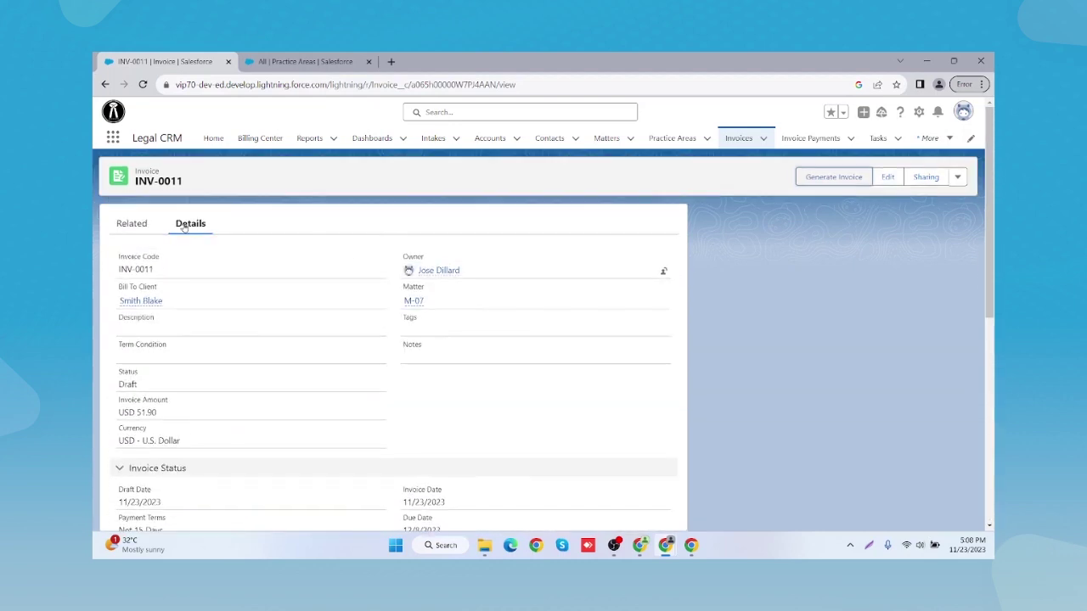
{"action": "left_click", "coordinate": [146, 225]}
{"action": "scroll", "coordinate": [308, 262], "scroll_direction": "down", "scroll_amount": 3}
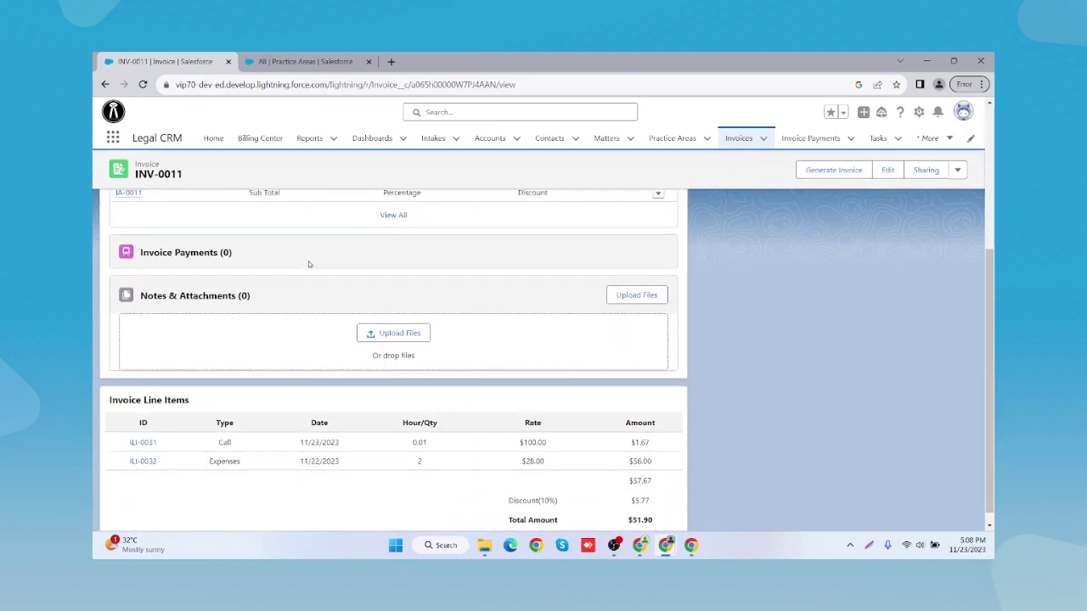
{"action": "scroll", "coordinate": [308, 339], "scroll_direction": "up", "scroll_amount": 3}
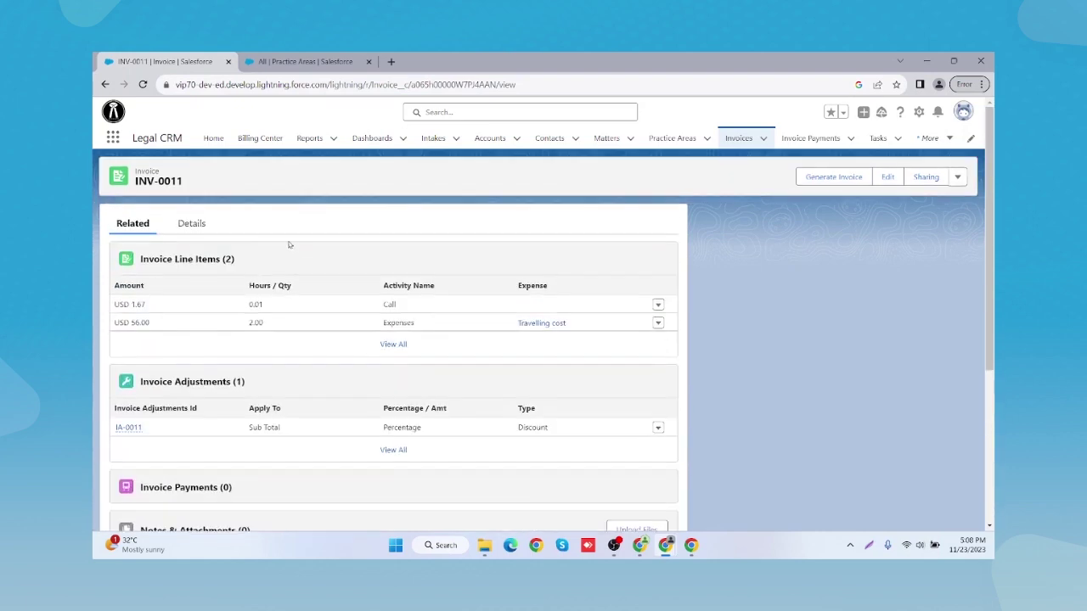
- Generate the invoice preview again and upload the invoice with Auto Attachment enabled
{"action": "left_click", "coordinate": [189, 222]}
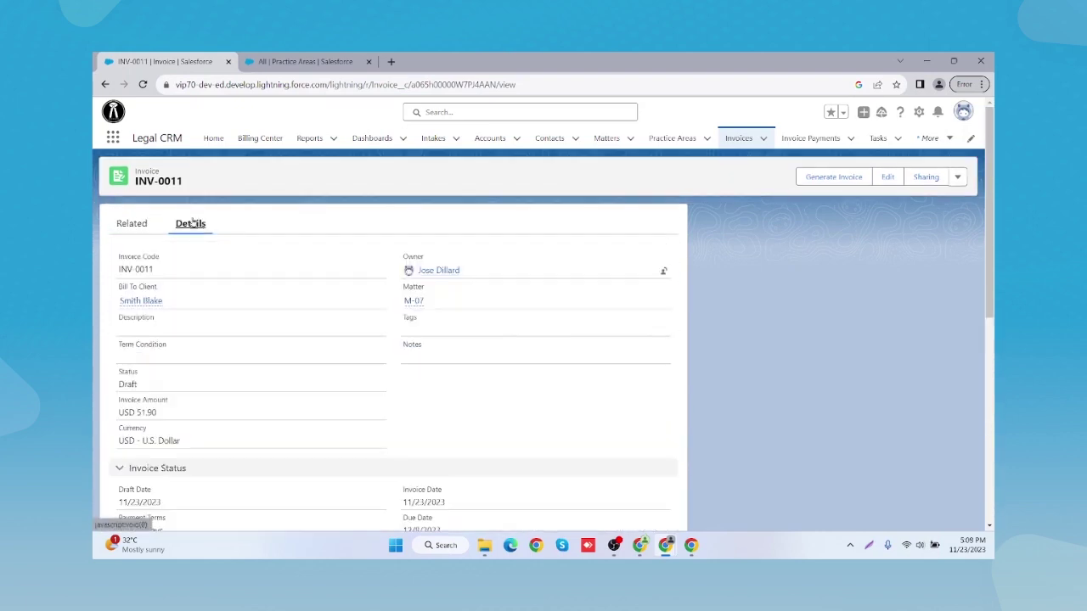
{"action": "left_click", "coordinate": [836, 175]}
{"action": "scroll", "coordinate": [576, 242], "scroll_direction": "down", "scroll_amount": 3}
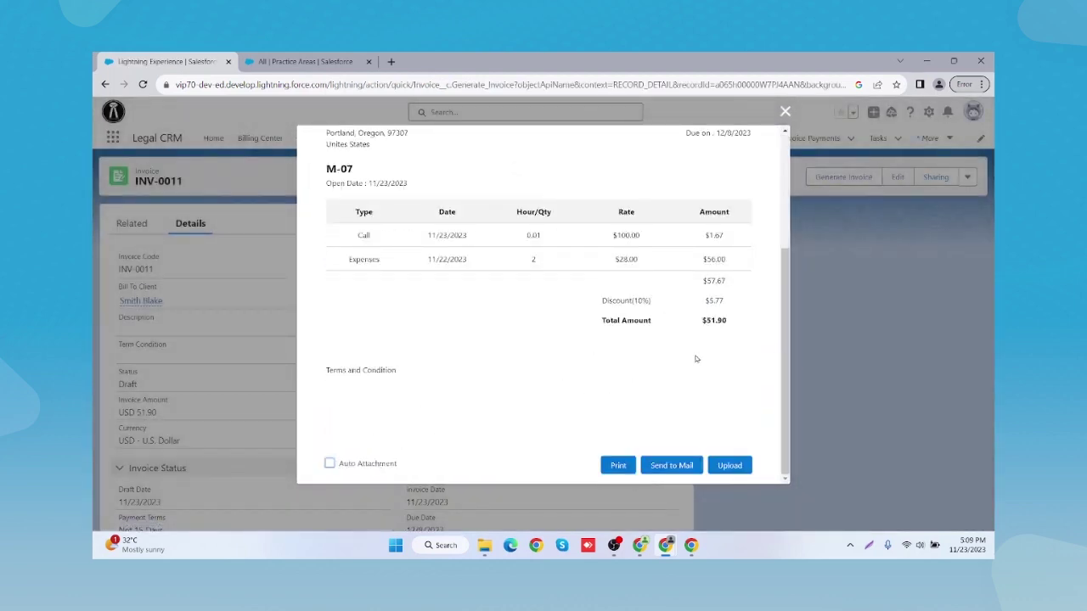
{"action": "left_click", "coordinate": [740, 466]}
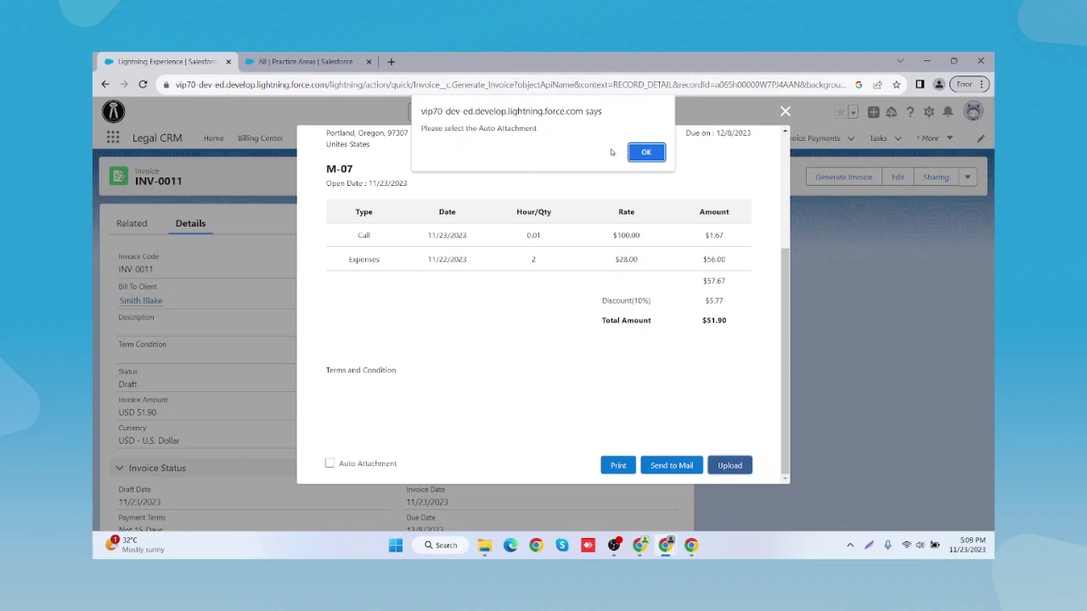
{"action": "left_click", "coordinate": [644, 153]}
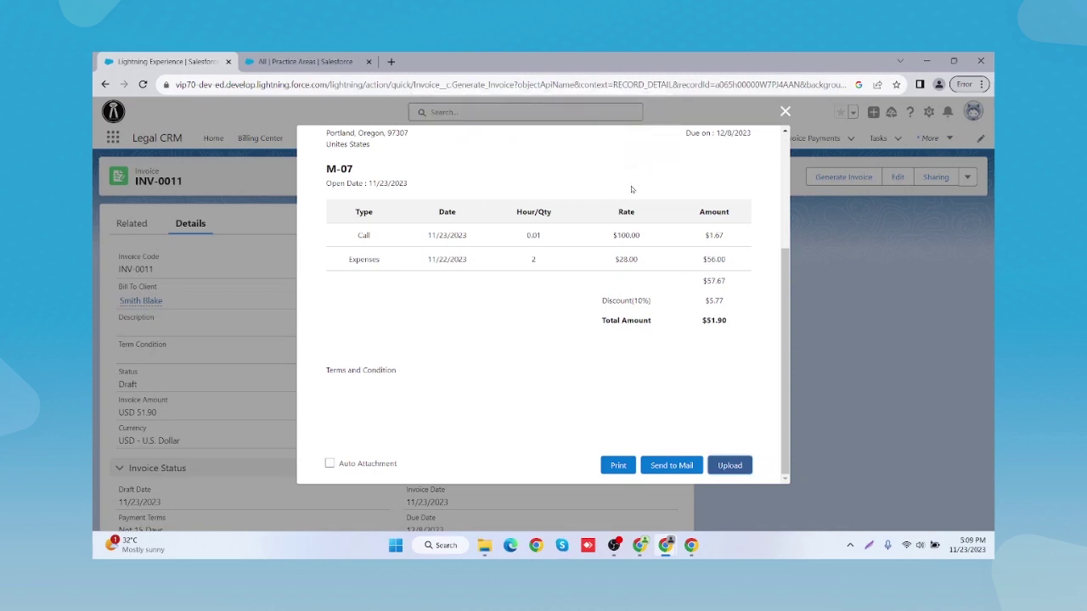
{"action": "left_click", "coordinate": [328, 465]}
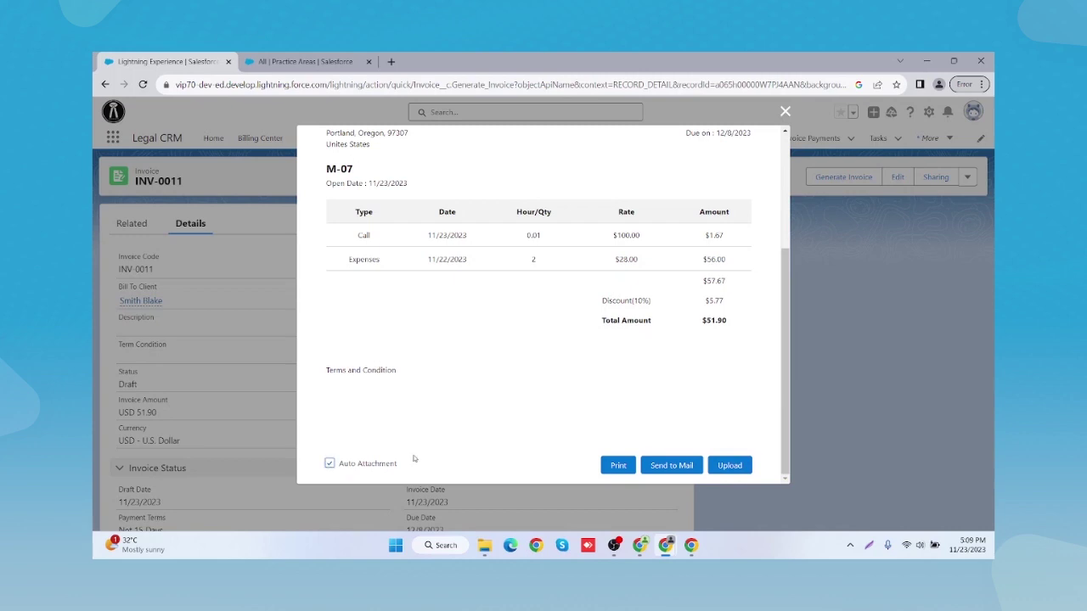
{"action": "left_click", "coordinate": [727, 464]}
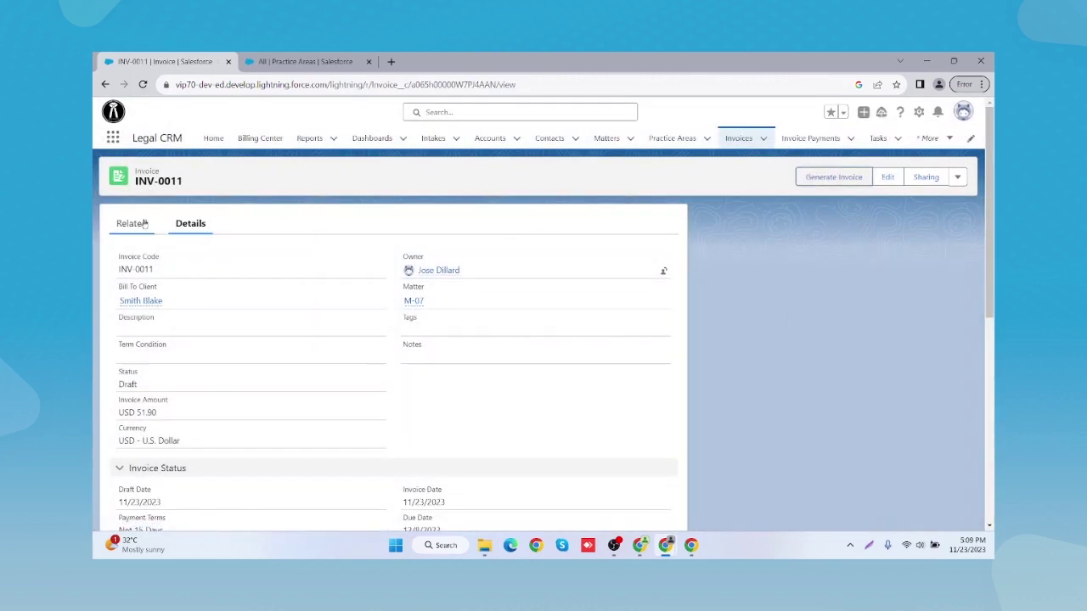
- Check the invoice's Notes & Attachments for the uploaded file, reloading the record to refresh the related lists
{"action": "left_click", "coordinate": [134, 224]}
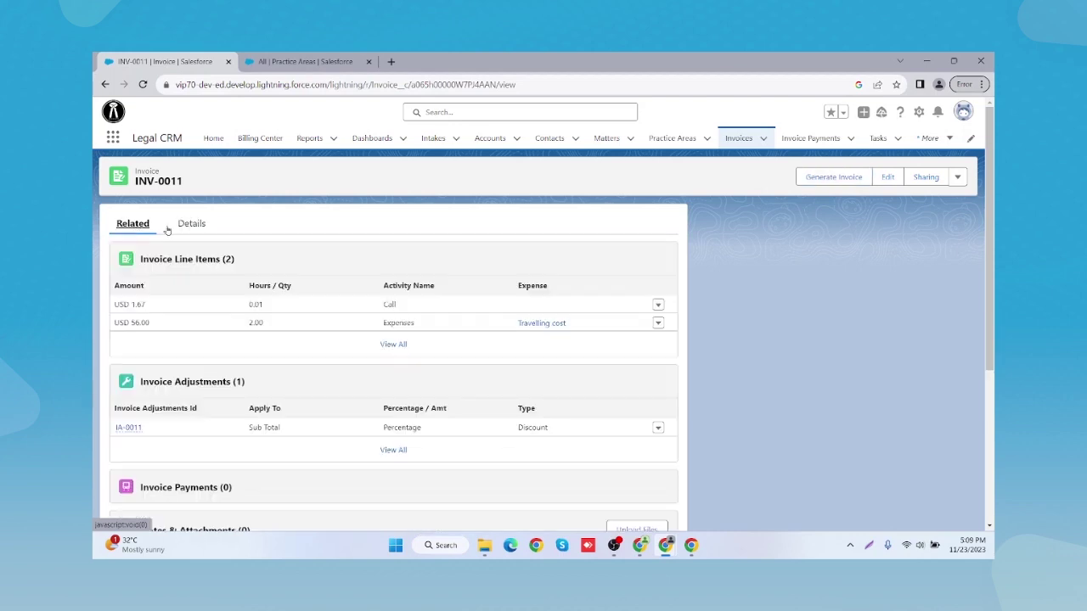
{"action": "scroll", "coordinate": [331, 272], "scroll_direction": "down", "scroll_amount": 3}
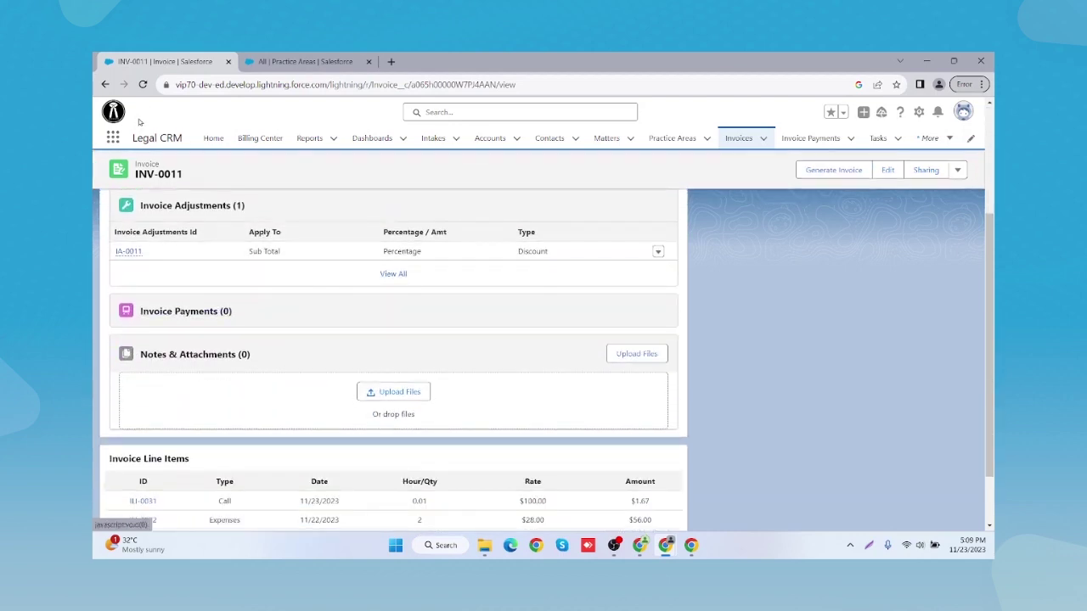
{"action": "left_click", "coordinate": [143, 84]}
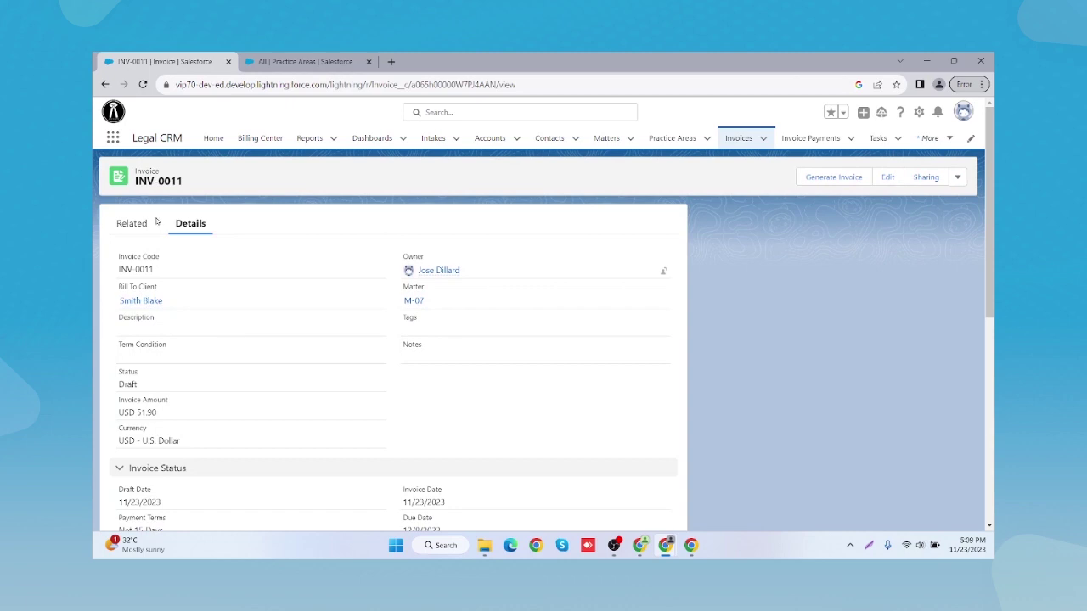
{"action": "left_click", "coordinate": [149, 222]}
{"action": "scroll", "coordinate": [417, 230], "scroll_direction": "down", "scroll_amount": 1}
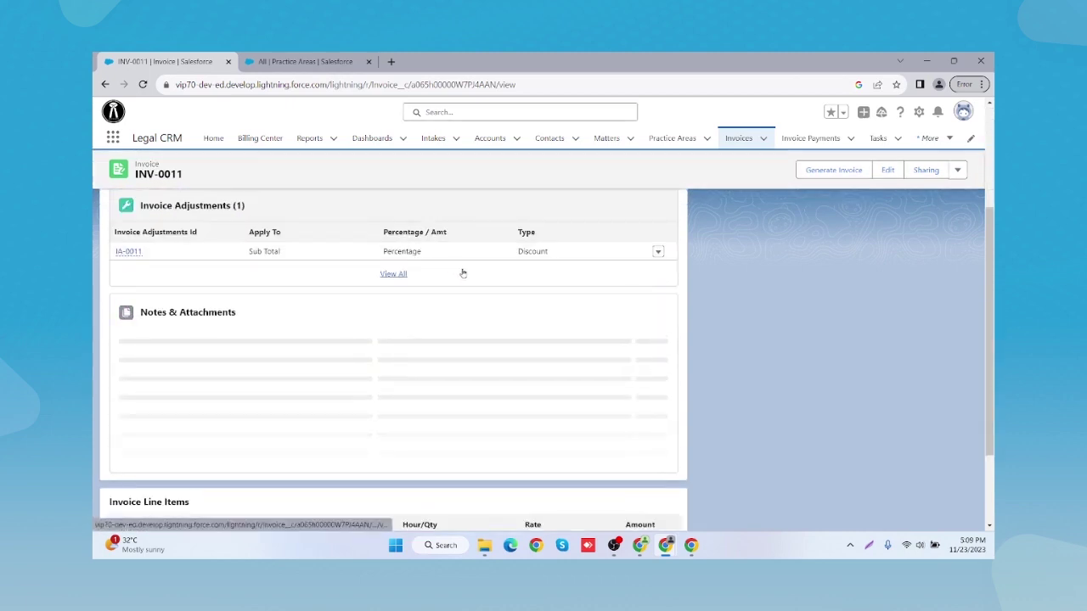